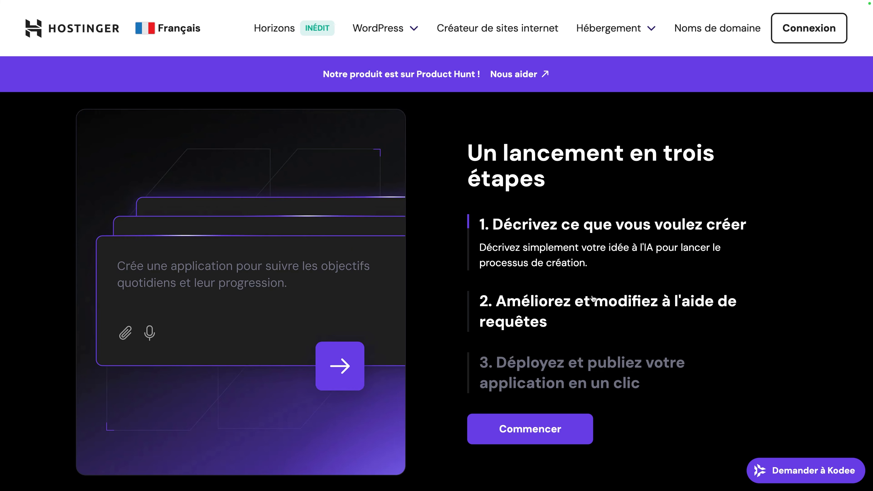
Step: Scroll to the Horizons pricing section and compare the Starter, Hobbyist, Hustler and Pro plan features
scroll(593, 299, down, 10)
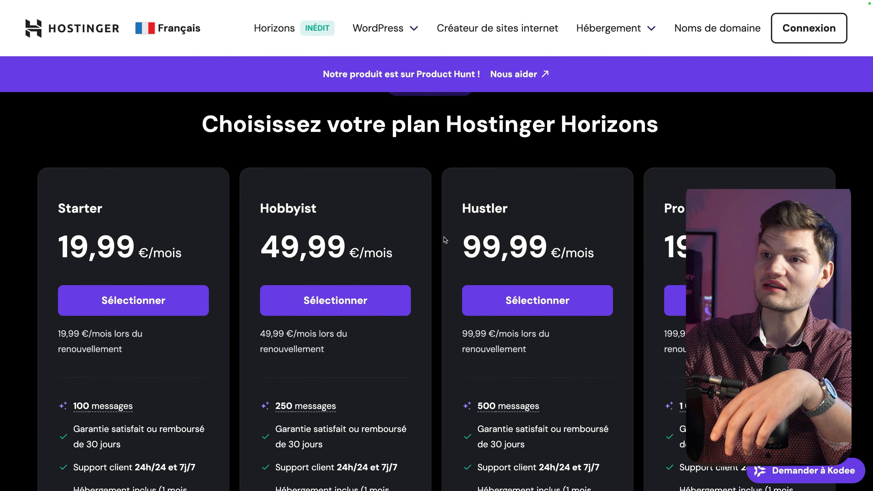
scroll(445, 238, up, 4)
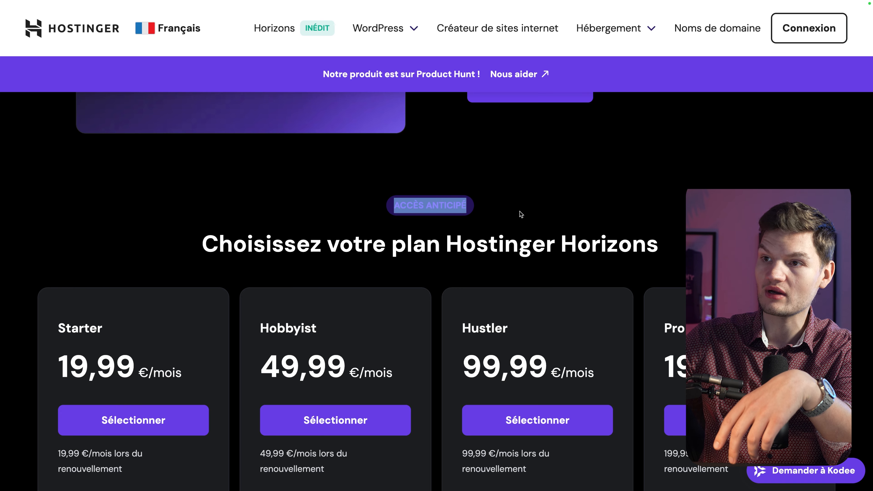
scroll(428, 276, down, 5)
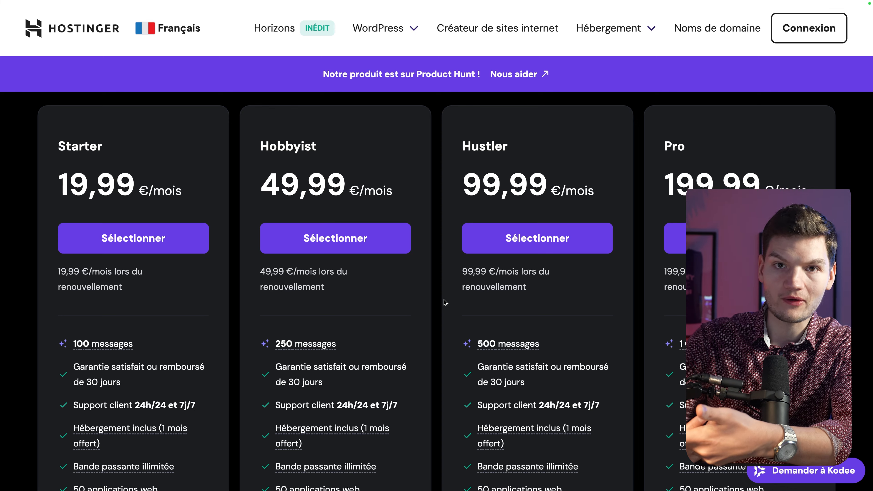
mouse_move(103, 345)
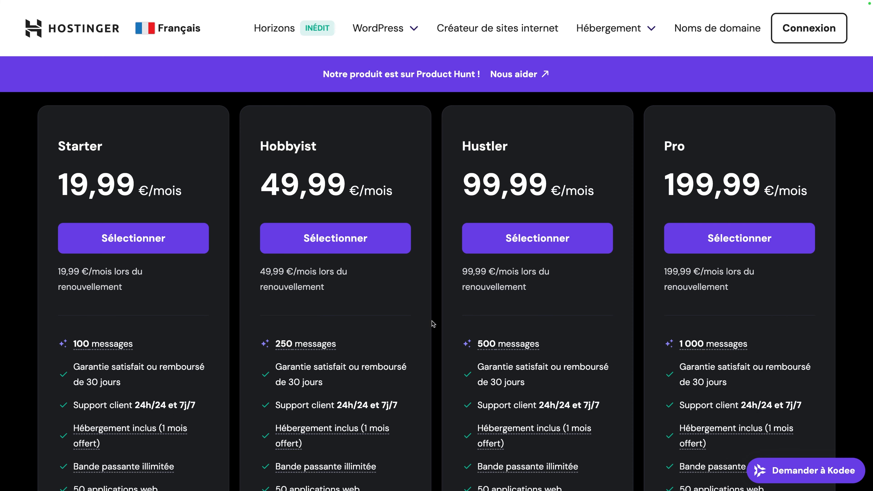
scroll(433, 324, down, 5)
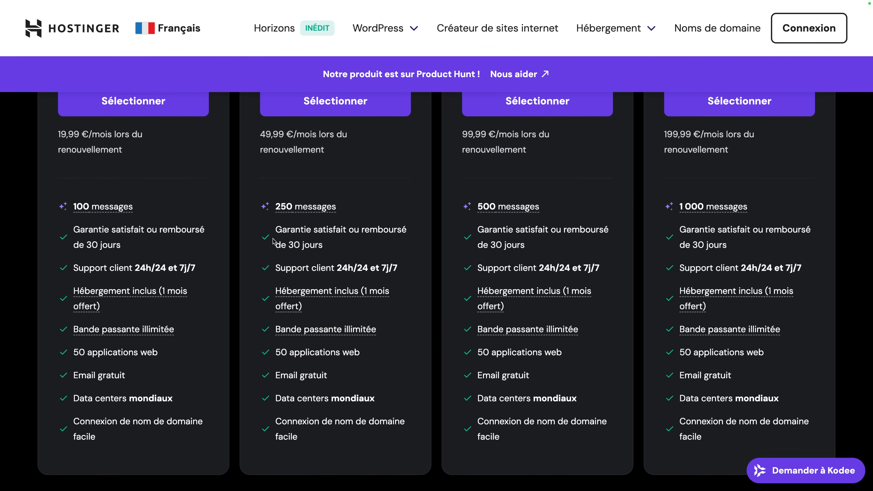
drag(275, 229, 307, 452)
click(409, 330)
mouse_move(351, 290)
scroll(402, 290, up, 5)
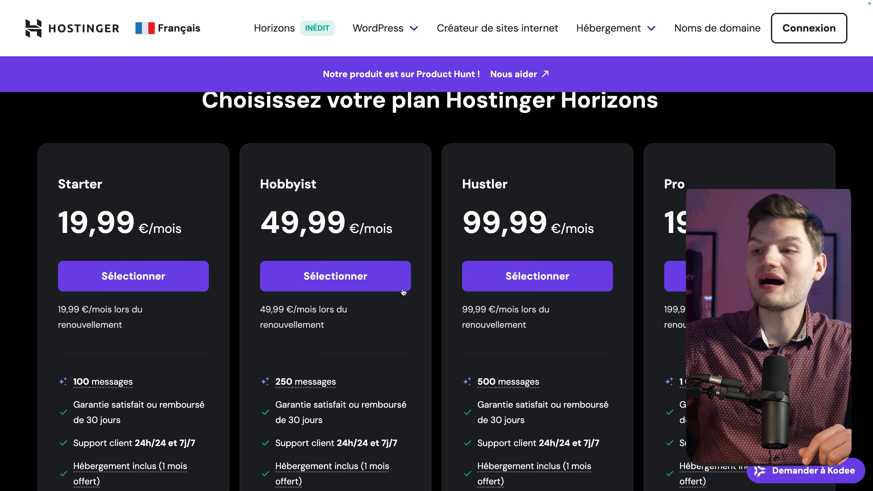
scroll(434, 282, up, 1)
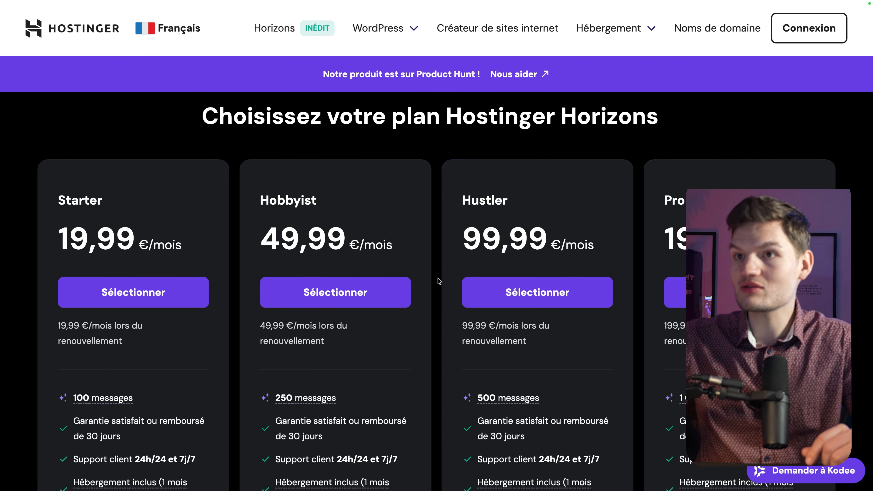
Step: Select the Hustler plan and apply promo code BELIEVEMY in the cart
click(520, 296)
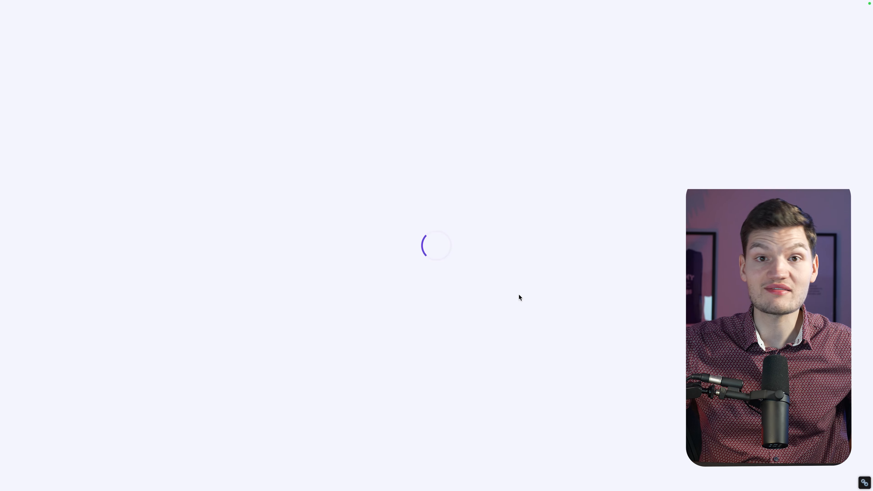
mouse_move(573, 186)
mouse_down()
mouse_move(774, 219)
mouse_move(613, 192)
mouse_up()
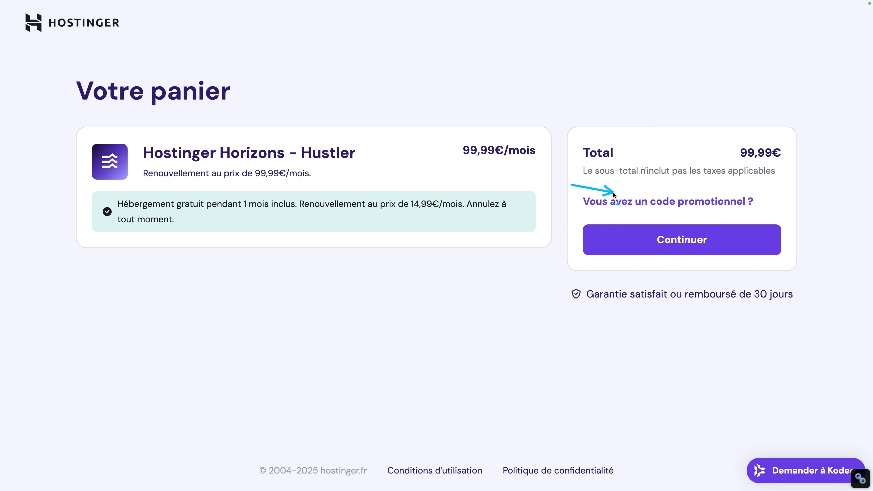
click(634, 203)
click(652, 255)
text(BELIEVEMY)
click(781, 108)
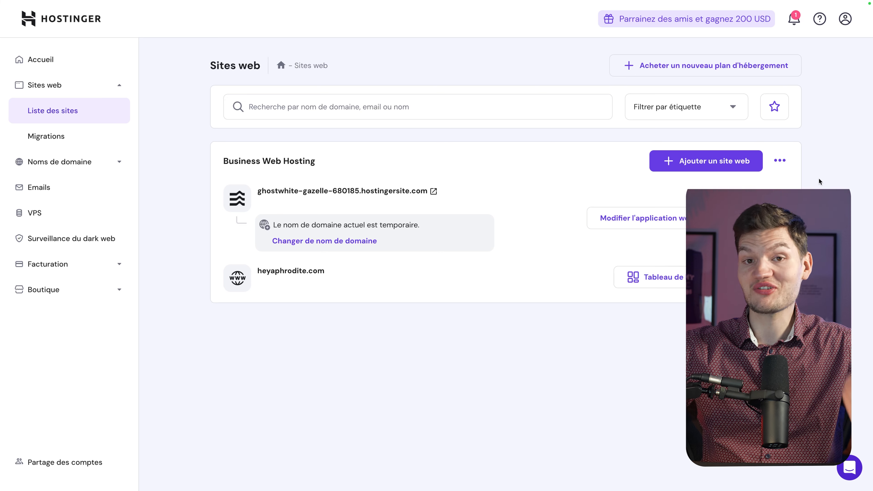
Step: Add a new website as a Hostinger Horizons app and look over the example prompts
click(734, 163)
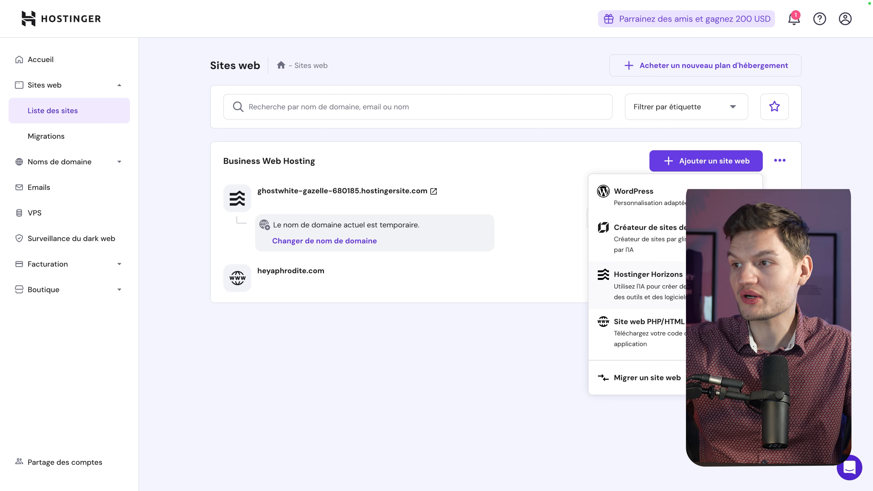
click(700, 288)
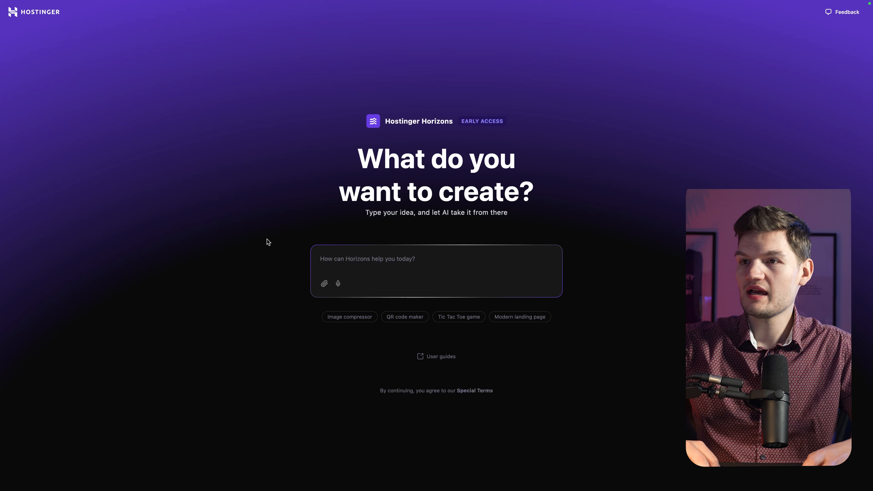
key(super+plus)
key(super+plus)
key(super+plus)
key(super+plus)
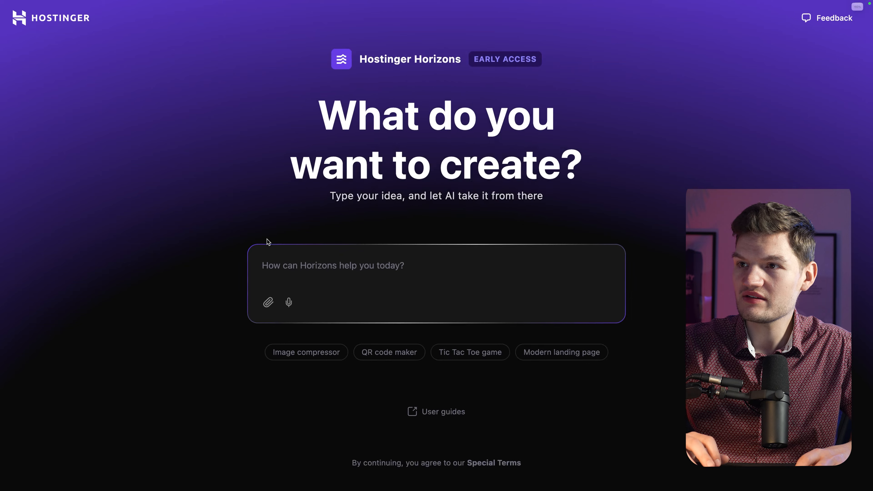
key(super+minus)
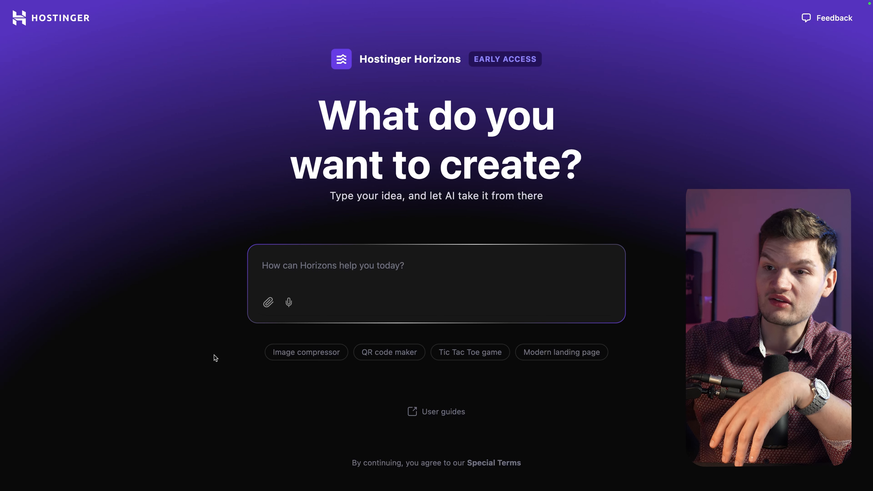
drag(261, 335, 648, 369)
click(557, 387)
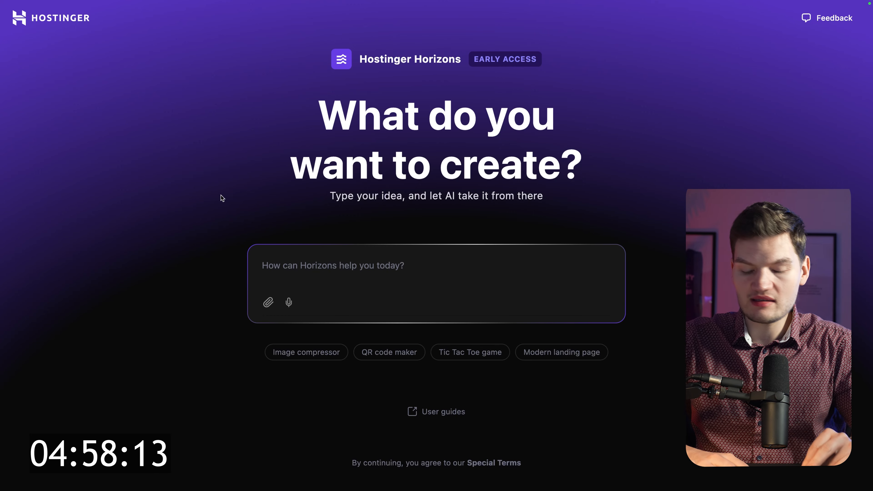
Step: Enter 'Crée un site internet pour présenter une marque de café haut de gamme…' with minimalist, startup-tech styling
text(Crée une)
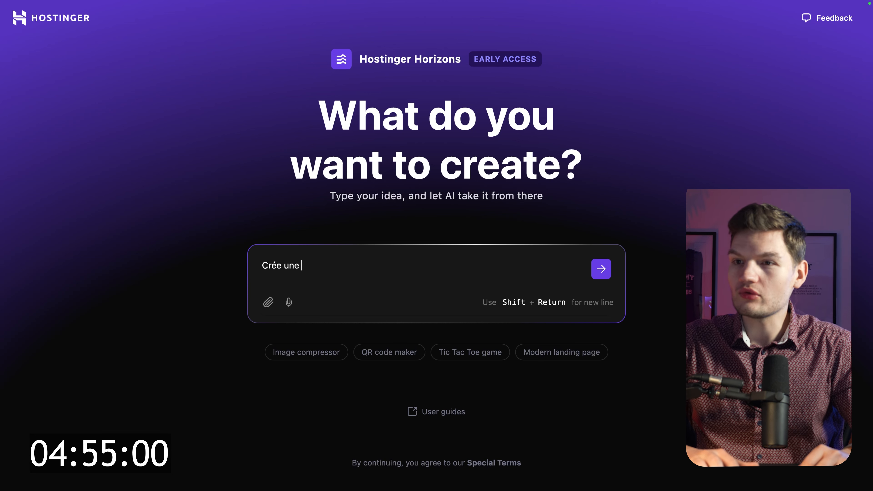
key(BackSpace)
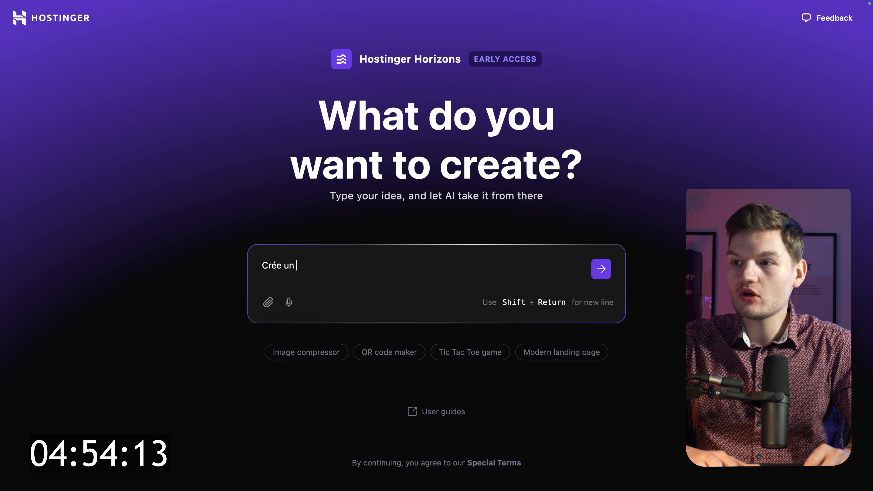
text(site internet pour présenter une marque de café haut de gamme, avec un design mni)
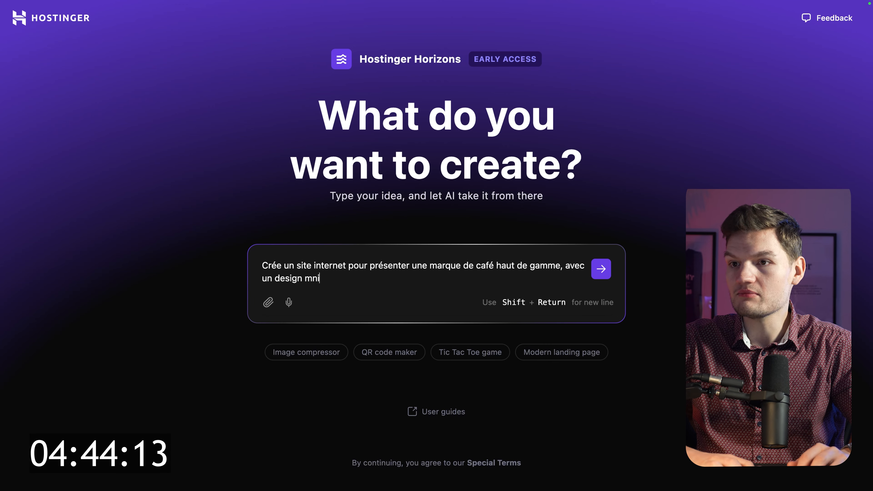
key(BackSpace)
key(BackSpace)
text(inimaliste)
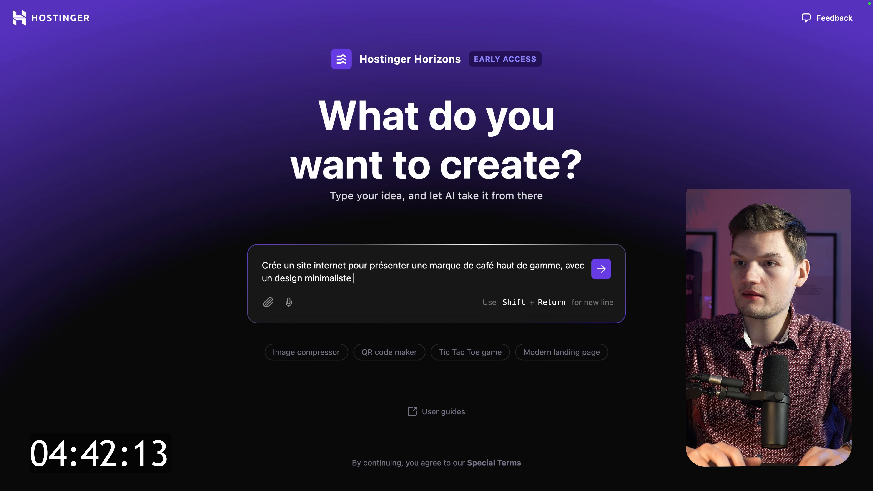
text(et une vibe startup tech)
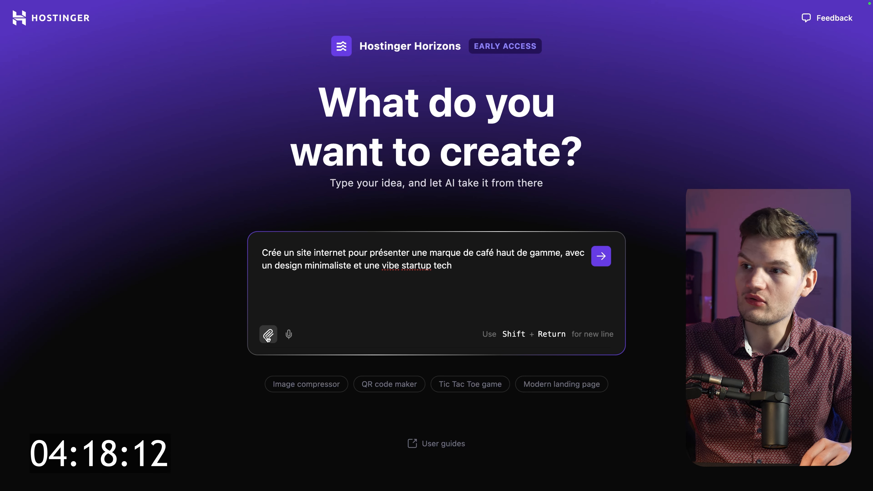
Step: Submit the premium coffee brand request and read the assistant's build plan
click(602, 262)
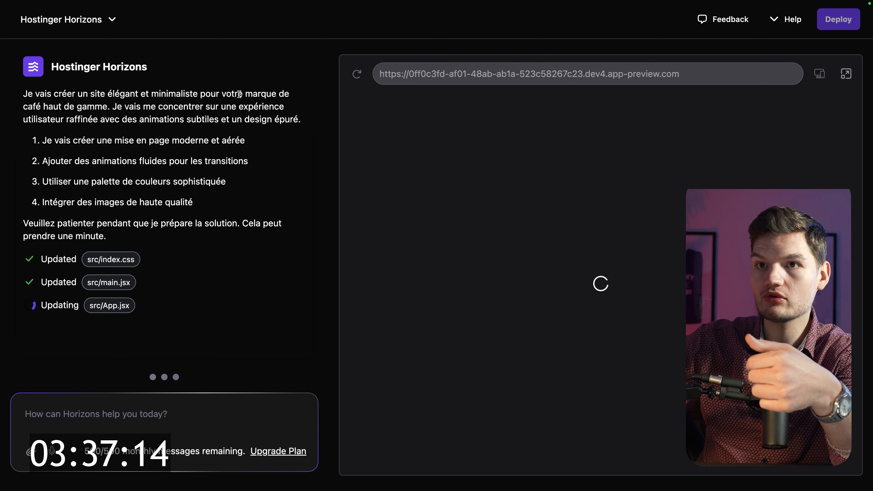
drag(223, 95, 106, 108)
click(107, 107)
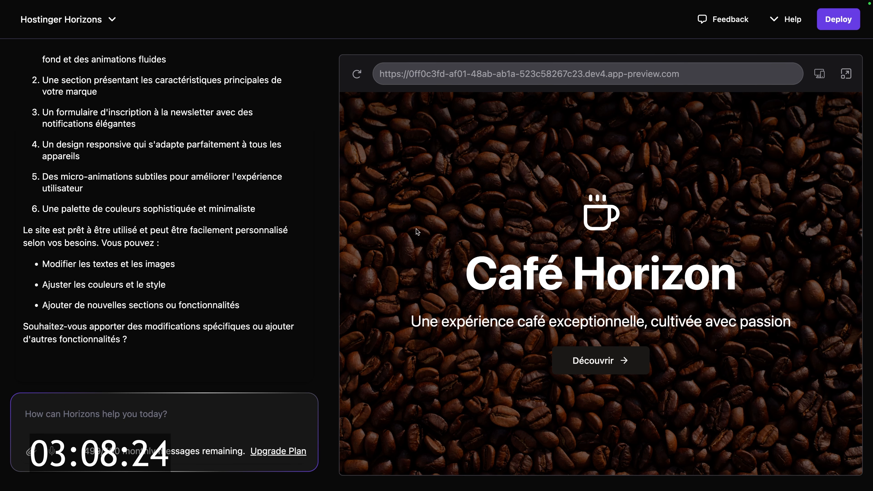
Step: Scroll the Café Horizon preview and test the À propos, Contact and Boutique footer links
scroll(415, 229, down, 5)
scroll(415, 229, down, 10)
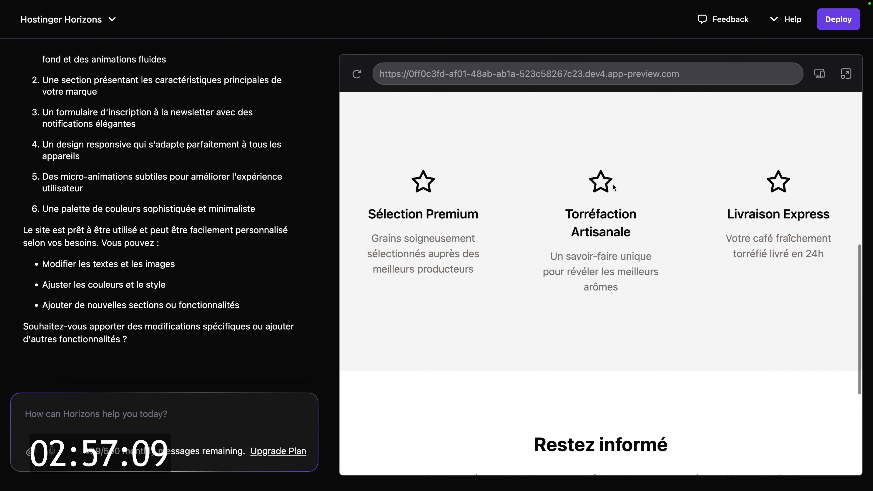
scroll(607, 293, down, 5)
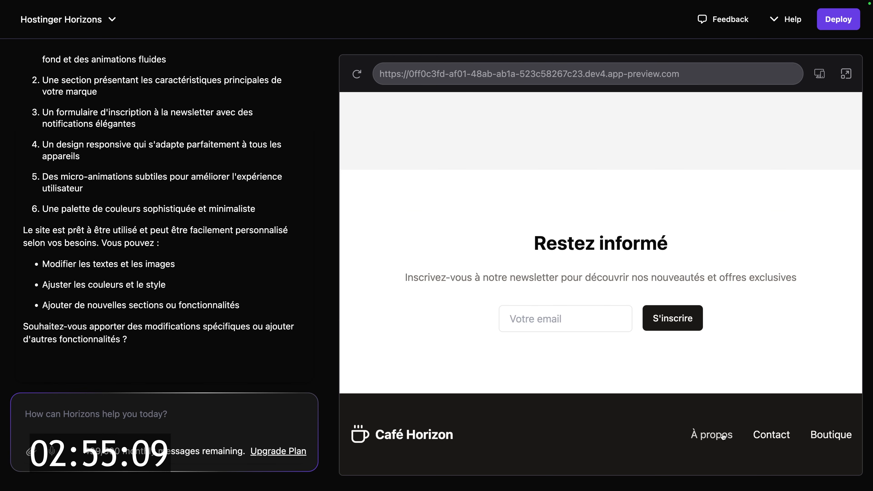
click(723, 436)
scroll(601, 280, down, 15)
click(778, 436)
scroll(781, 430, down, 15)
click(832, 439)
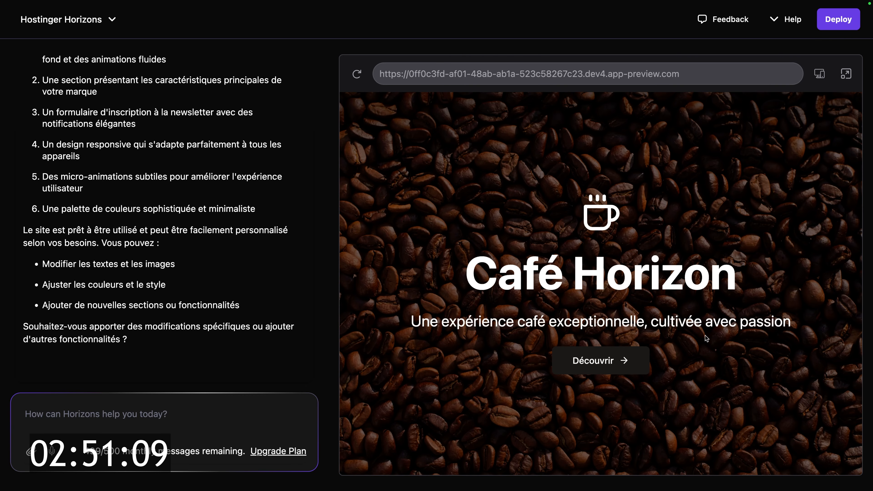
scroll(679, 305, down, 15)
scroll(581, 316, up, 15)
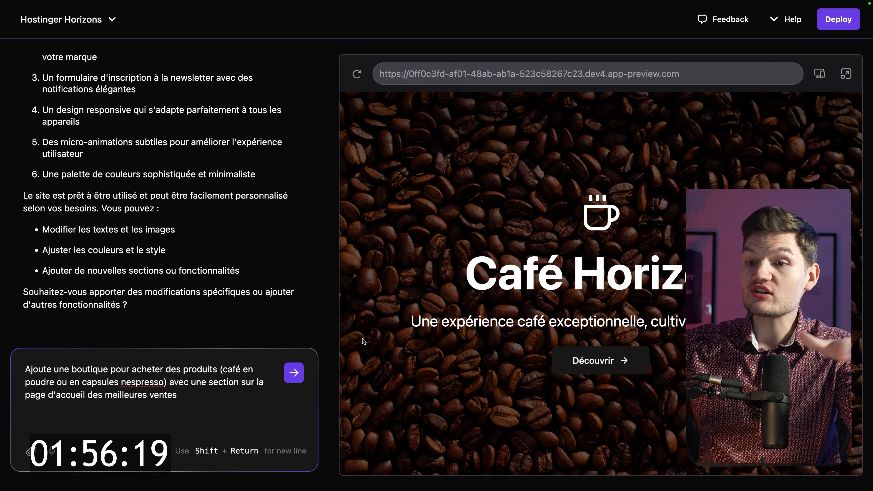
Step: Send the ground coffee and Nespresso capsules shop request to Horizons
scroll(444, 308, down, 5)
scroll(413, 306, up, 5)
key(Return)
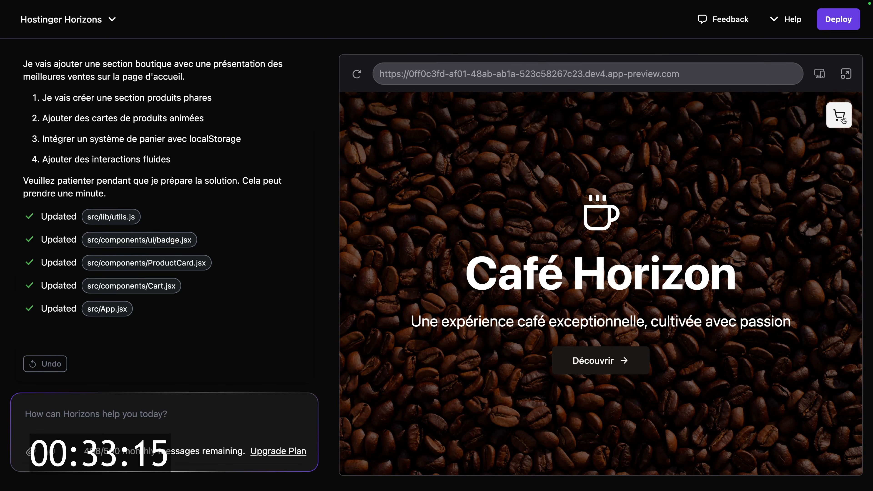
Step: Check the empty cart, then scroll the product list, inspecting the 12,90 € price
click(841, 119)
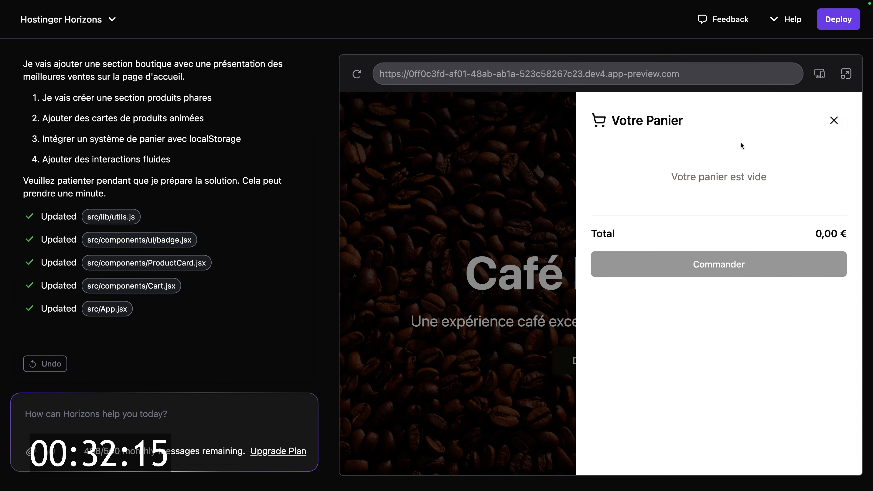
click(834, 120)
scroll(451, 230, down, 10)
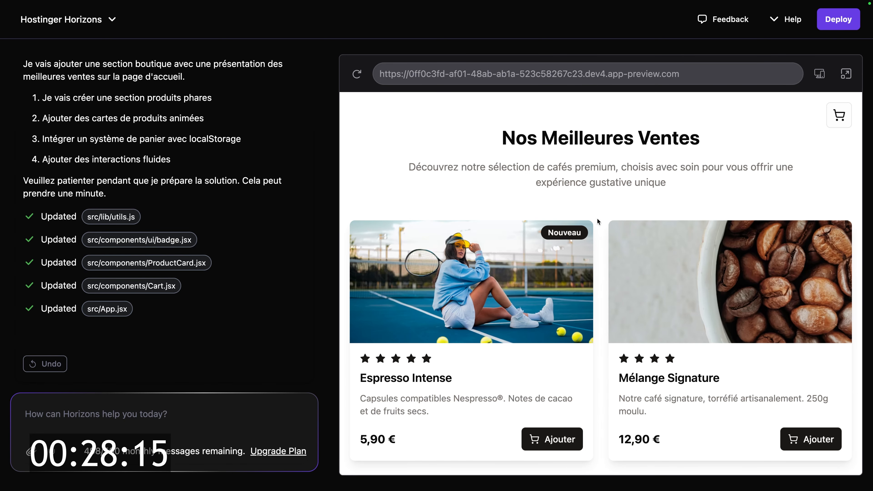
scroll(597, 218, down, 2)
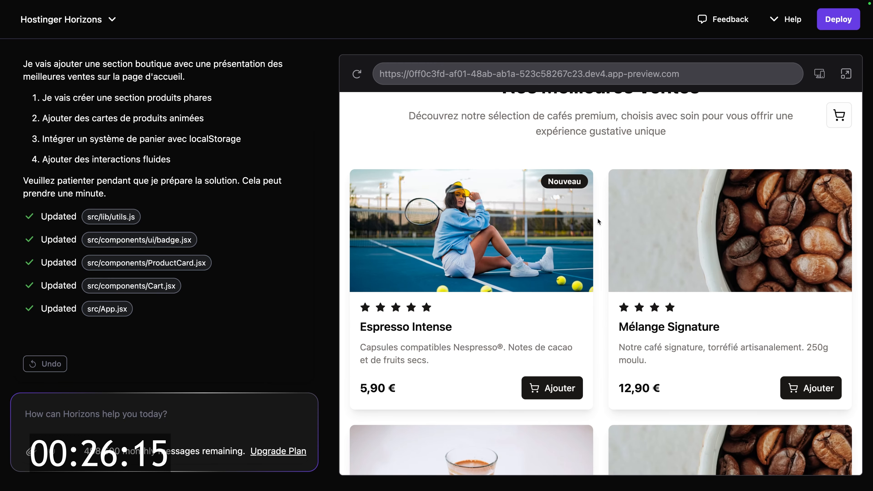
scroll(598, 222, down, 2)
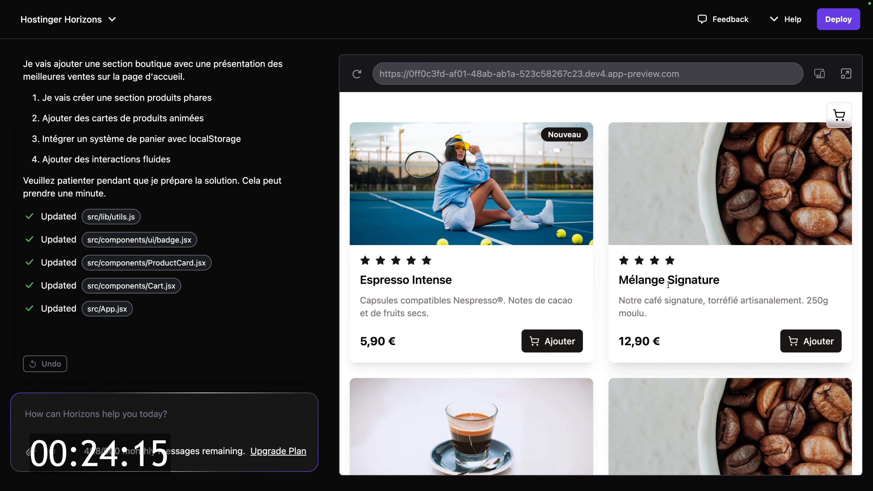
scroll(667, 286, down, 1)
drag(674, 320, 613, 322)
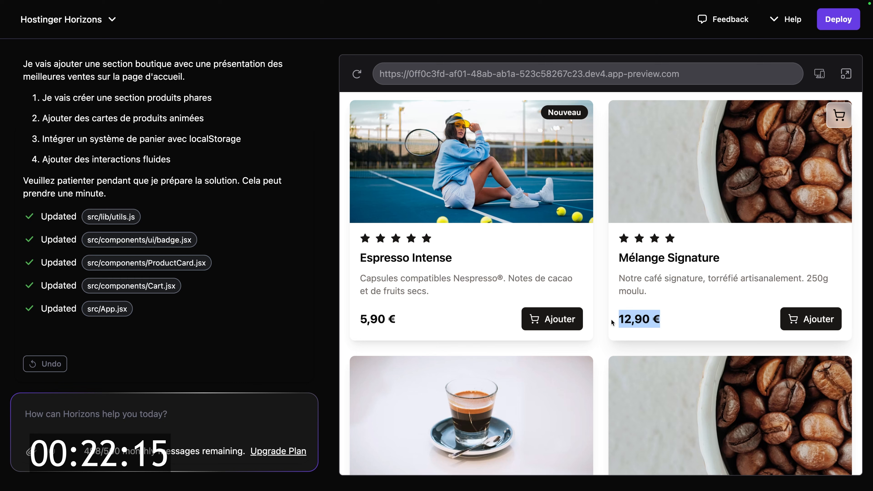
click(595, 300)
Step: Keep scrolling through the shop products, inspecting the 5,90 € price
scroll(596, 299, down, 1)
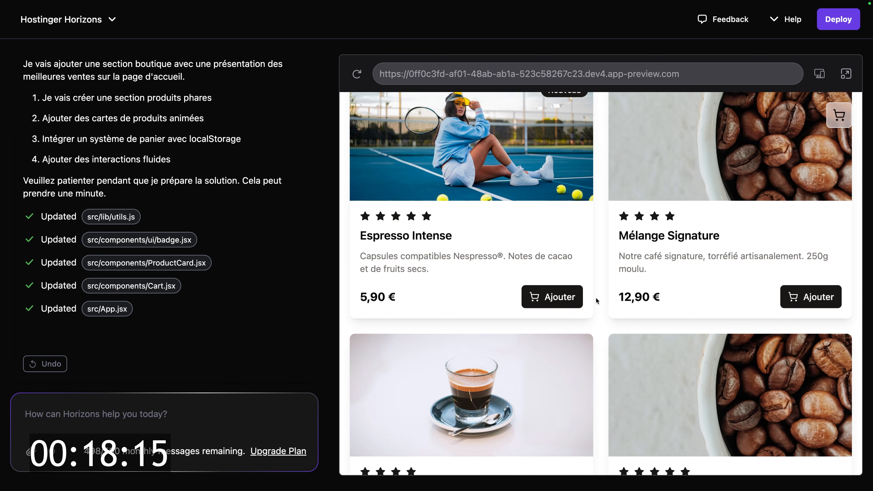
scroll(572, 292, down, 3)
scroll(429, 243, up, 8)
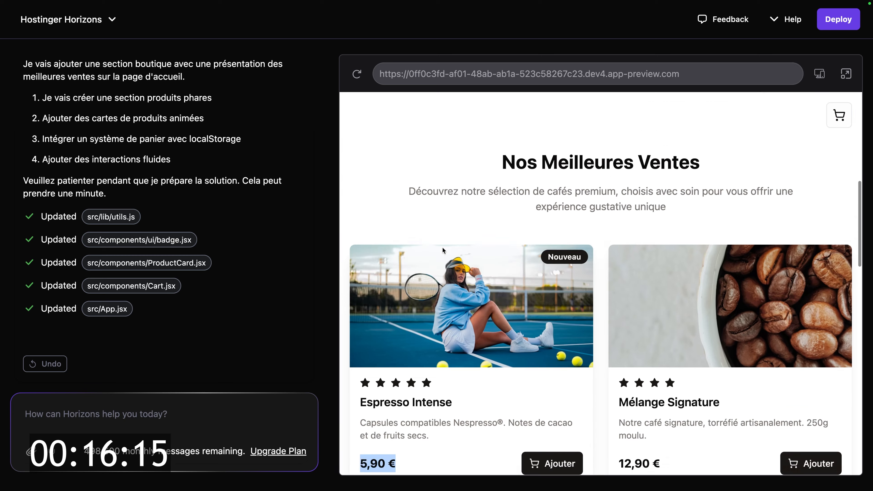
scroll(515, 264, down, 4)
click(591, 299)
scroll(596, 302, down, 12)
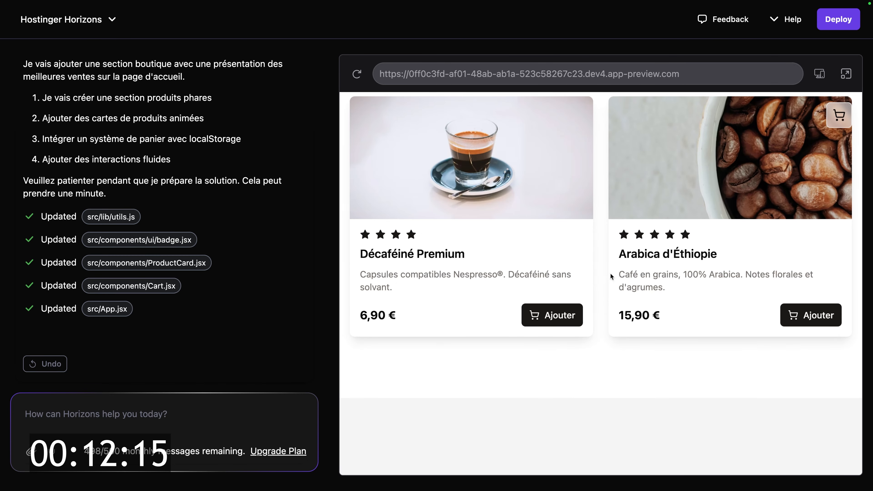
scroll(615, 279, down, 5)
scroll(619, 281, down, 4)
scroll(618, 281, up, 9)
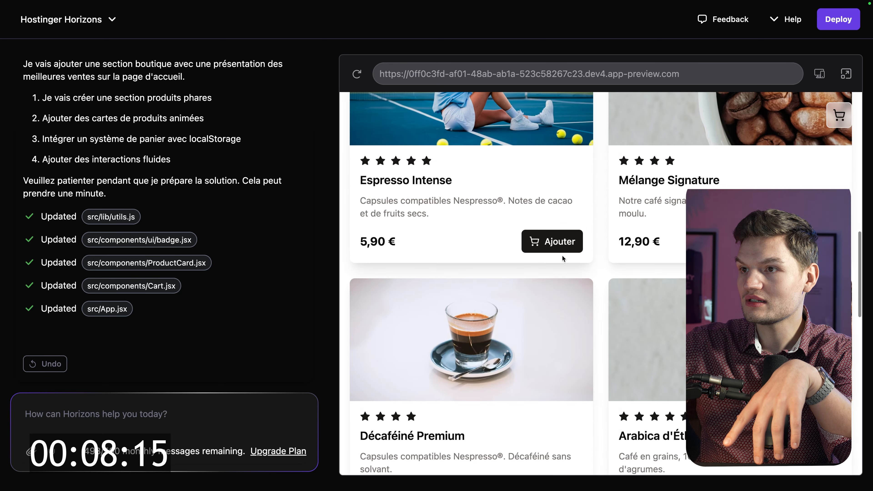
scroll(563, 258, up, 2)
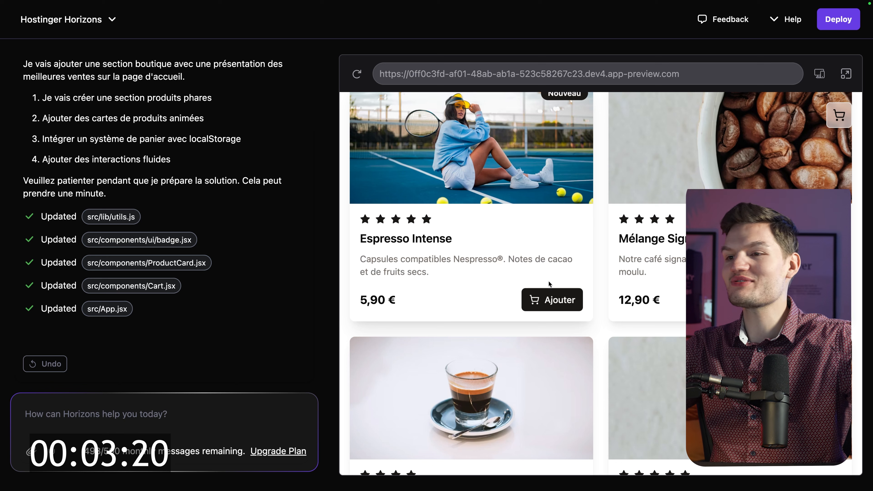
Step: Add Espresso Intense to the cart and adjust its quantity with the + button
click(551, 292)
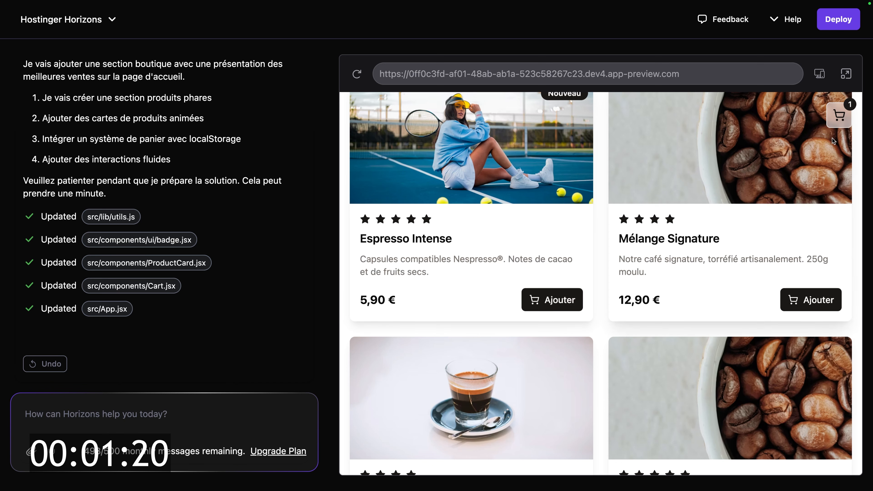
click(713, 201)
click(714, 202)
click(713, 202)
click(835, 133)
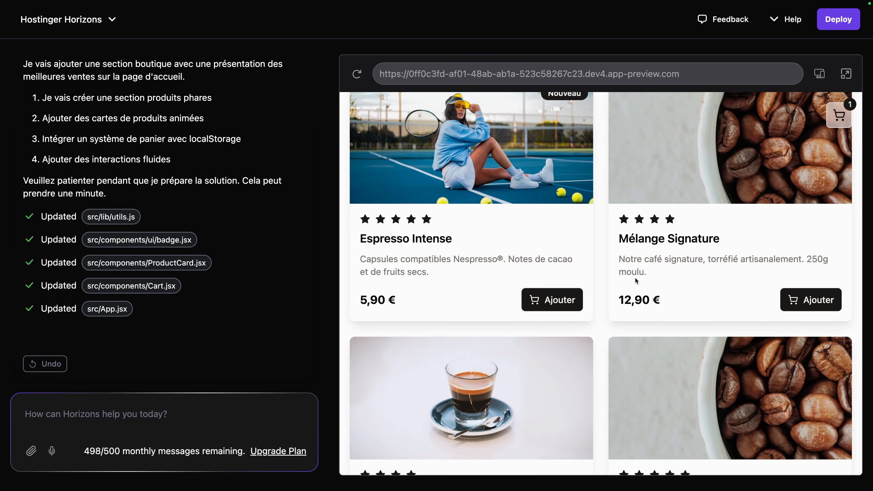
Step: Return to the top of the page and add Mélange Signature to the cart
scroll(769, 365, down, 10)
click(826, 435)
scroll(696, 328, down, 15)
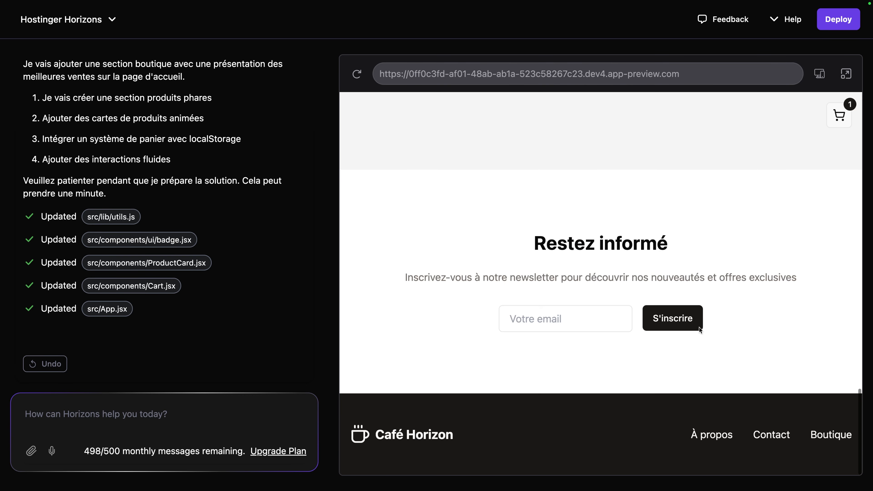
scroll(673, 327, up, 5)
scroll(673, 327, up, 5)
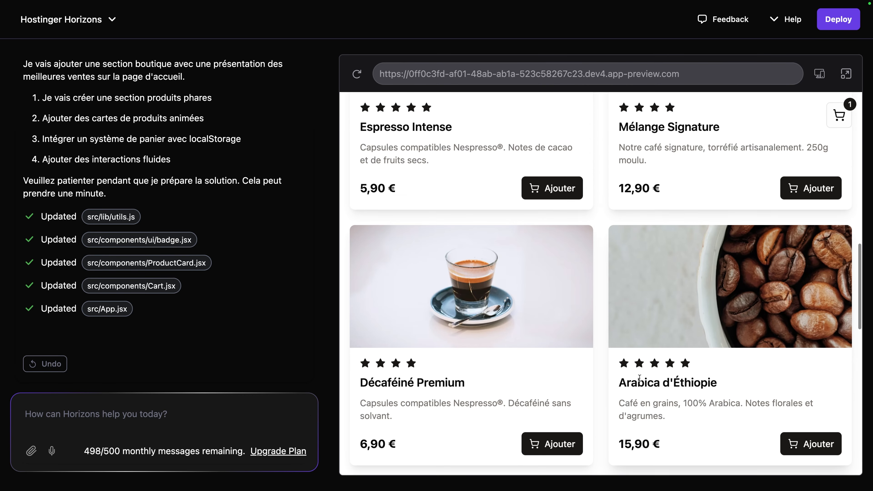
drag(466, 303, 614, 339)
scroll(598, 316, up, 5)
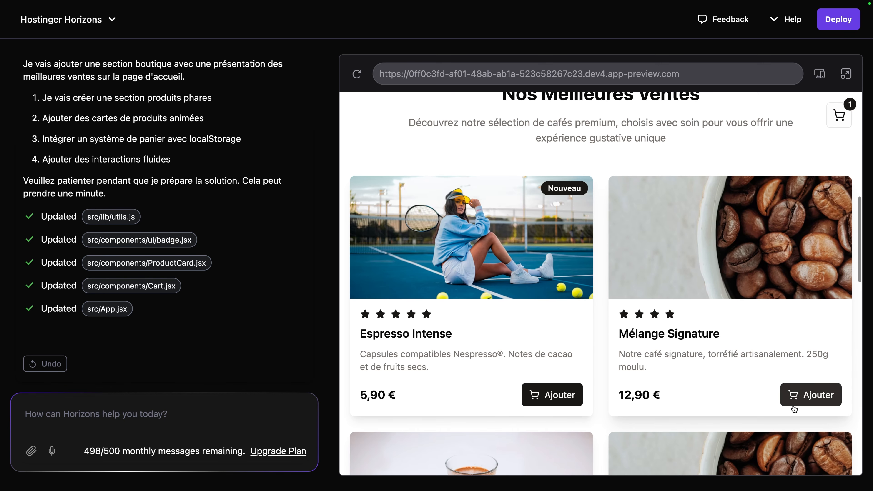
click(840, 114)
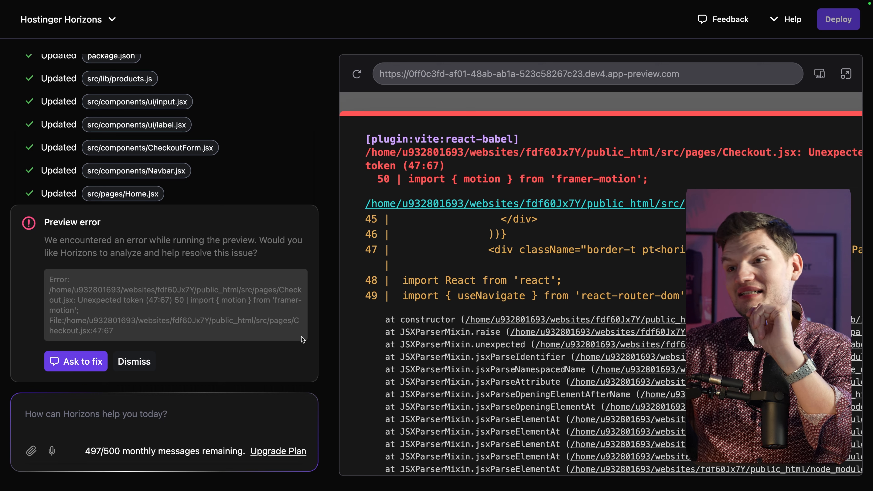
Step: Scroll through the Checkout.jsx unexpected-token error overlay in the preview
scroll(527, 261, down, 5)
scroll(526, 260, up, 5)
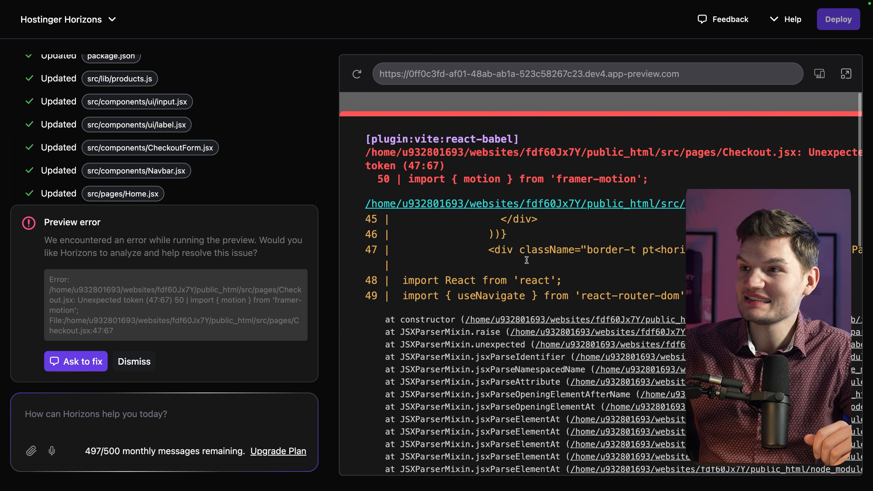
scroll(526, 260, down, 10)
scroll(495, 284, up, 10)
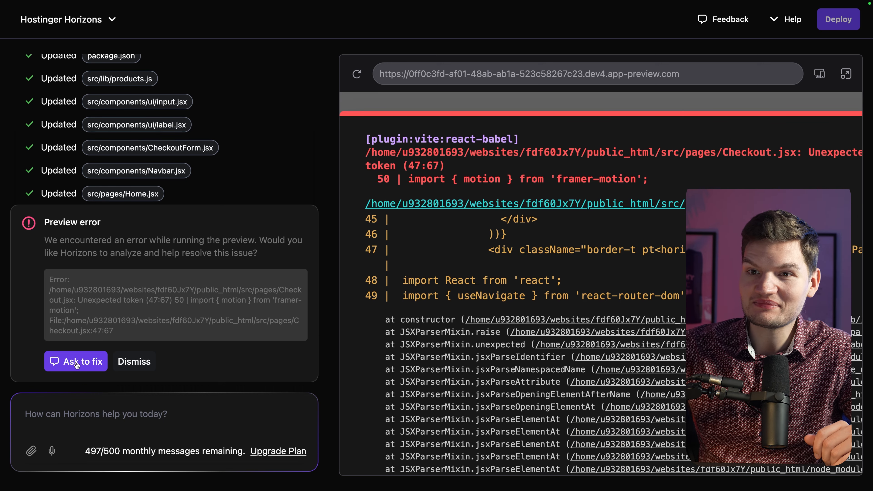
Step: Use Ask to fix on the Checkout.jsx error, then open 'Voir tous nos produits' in the preview
click(76, 361)
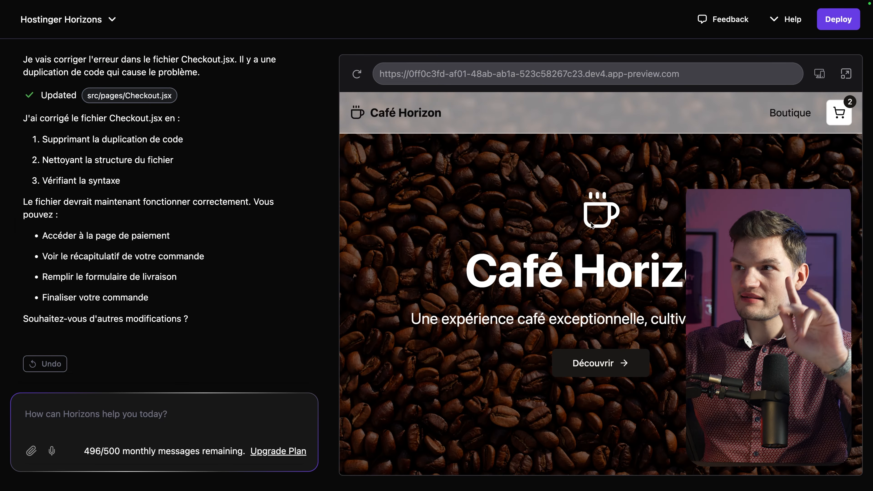
scroll(590, 224, down, 10)
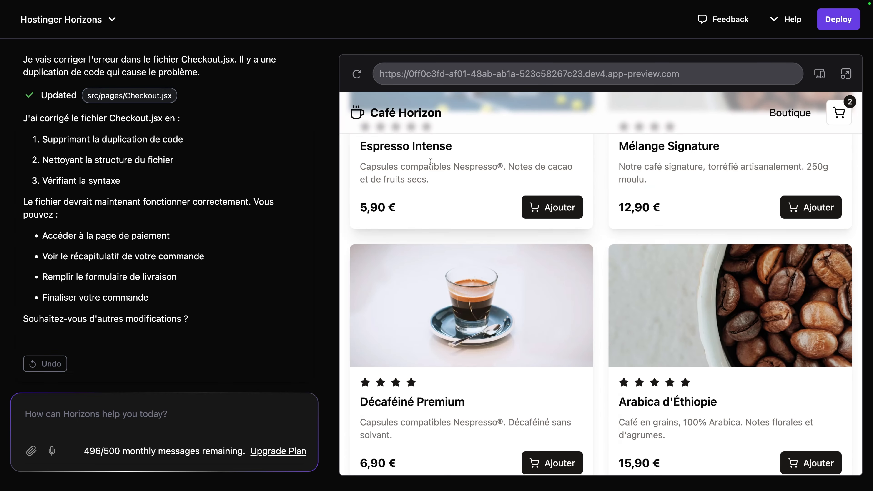
scroll(434, 180, up, 5)
scroll(614, 359, down, 10)
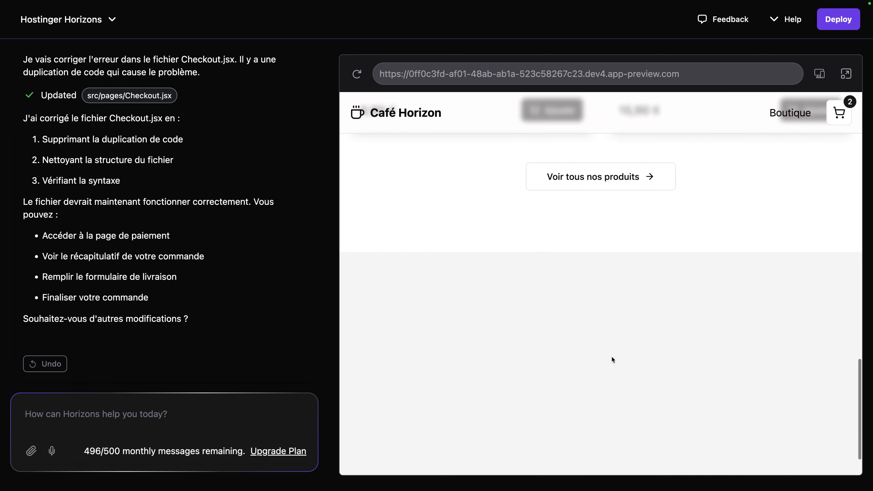
scroll(602, 311, up, 6)
scroll(601, 311, up, 4)
scroll(456, 337, down, 7)
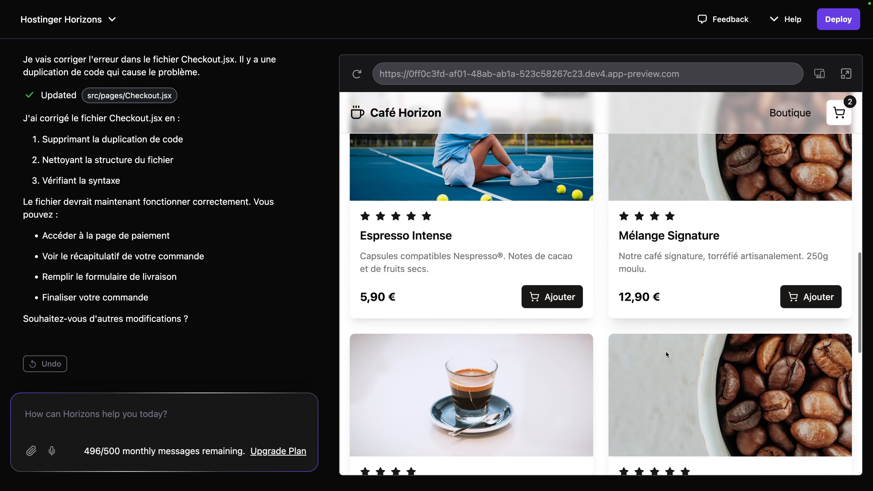
scroll(609, 358, down, 6)
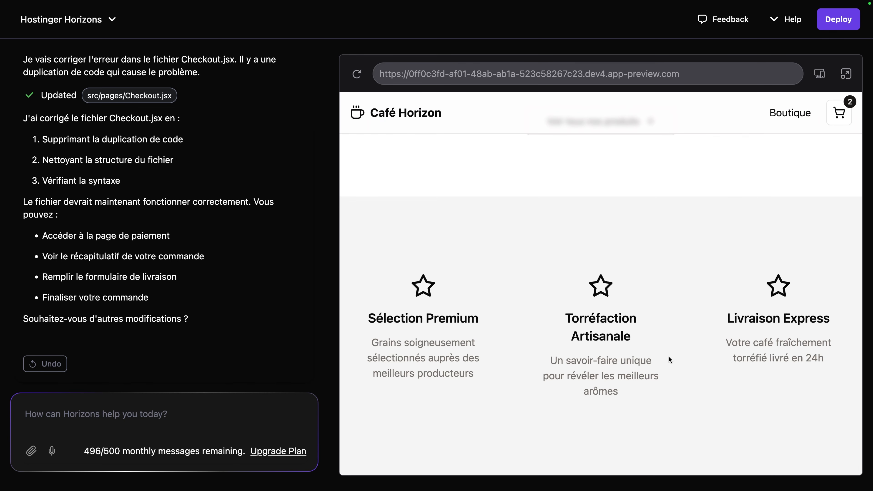
scroll(631, 279, up, 5)
click(598, 346)
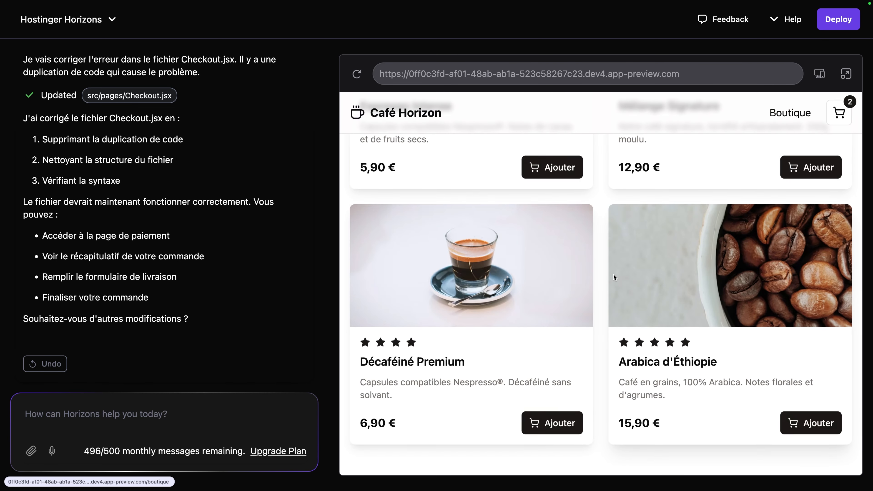
scroll(601, 296, up, 5)
Step: Filter the shop by Capsules, then Café Moulu, then show all products again
click(586, 255)
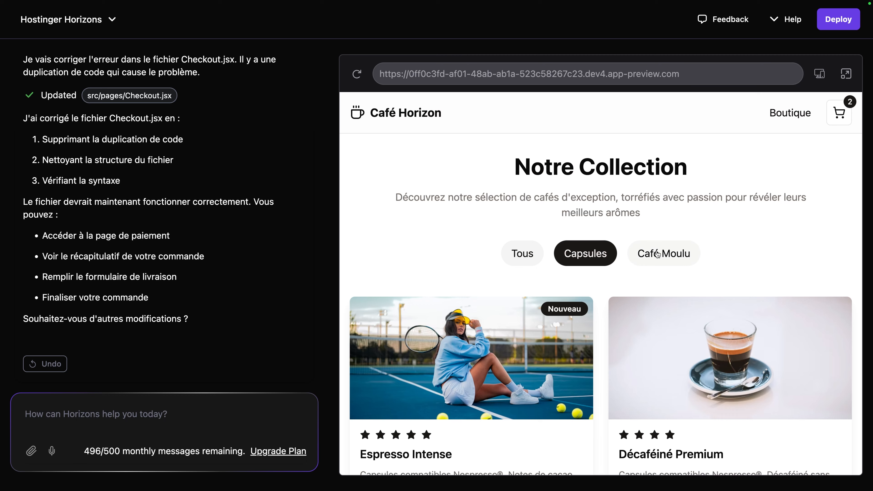
click(657, 254)
scroll(413, 366, down, 3)
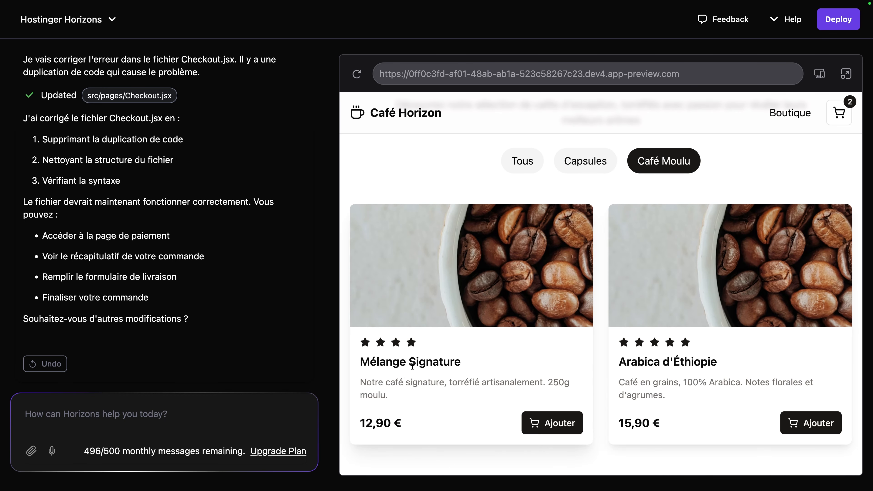
click(523, 163)
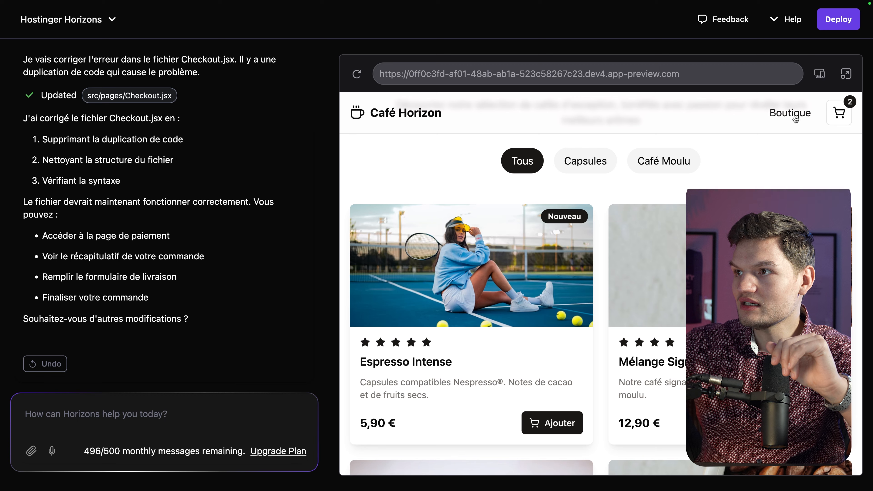
Step: Review the two-item cart totalling 18,80 €, try Commander, then close the cart
click(839, 112)
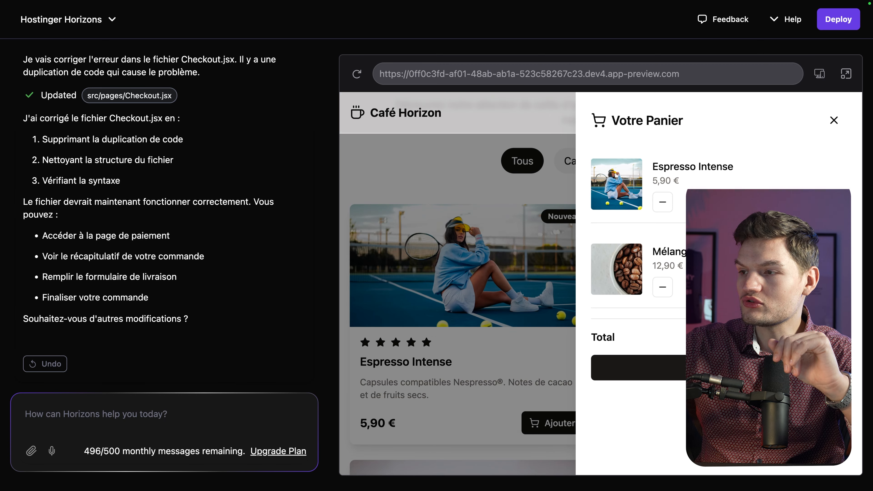
scroll(713, 333, down, 5)
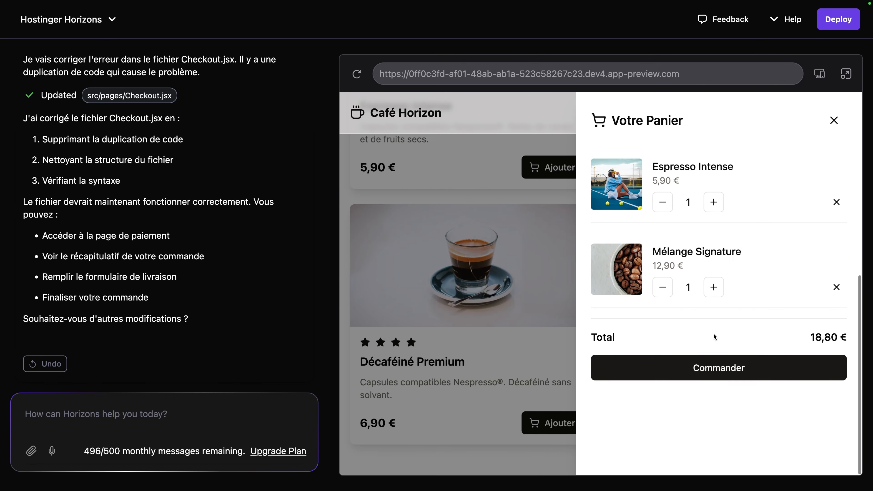
scroll(709, 351, up, 8)
click(707, 370)
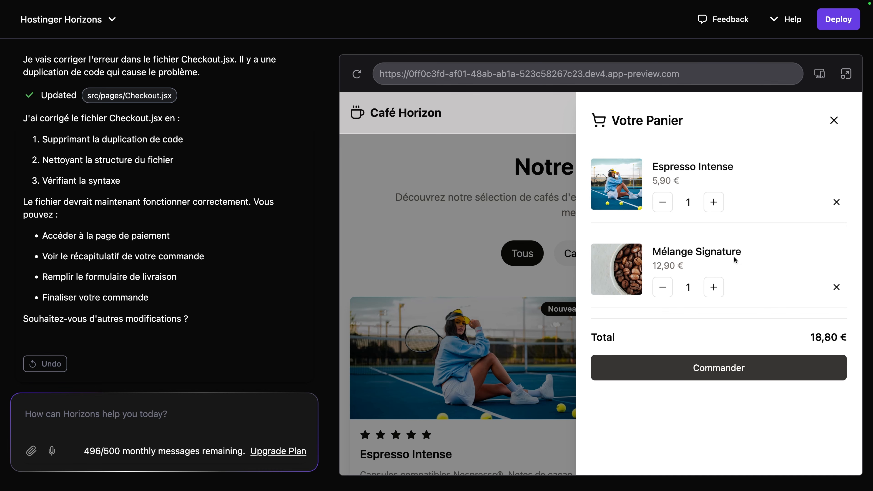
click(834, 120)
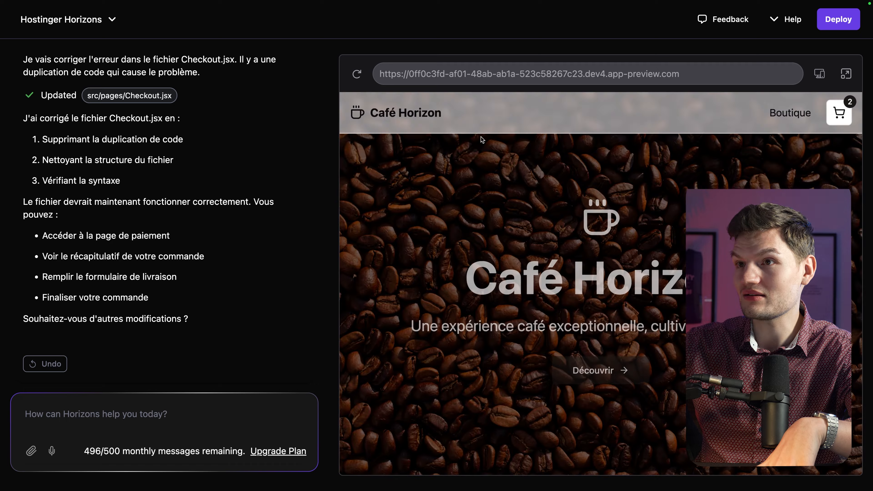
Step: Scroll the start page holding the Apple screenshot and the minimalist French prompt
scroll(540, 253, down, 10)
scroll(540, 252, up, 10)
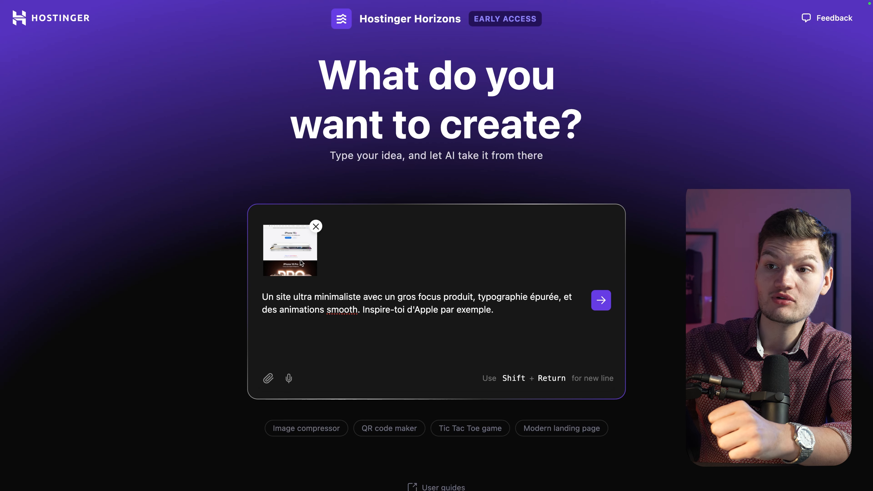
Step: Submit the minimalist prompt and review the 'Une expérience extraordinaire' hero, feature cards and footer
click(602, 301)
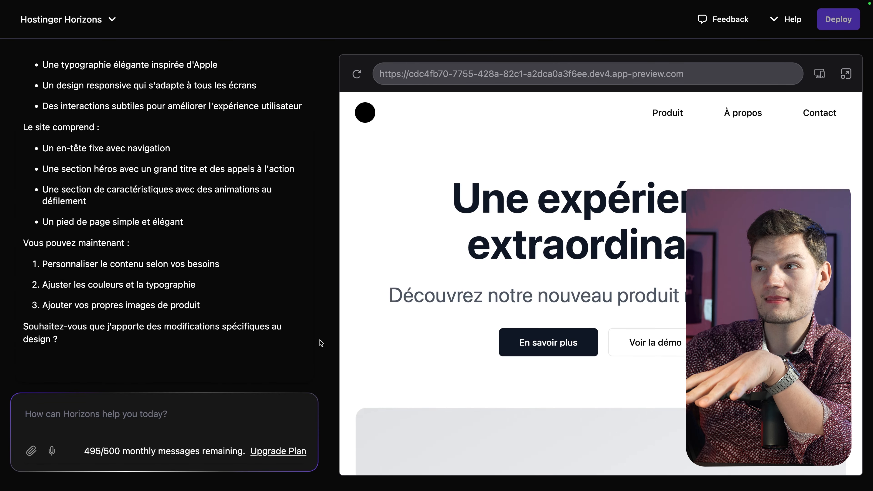
scroll(399, 313, down, 10)
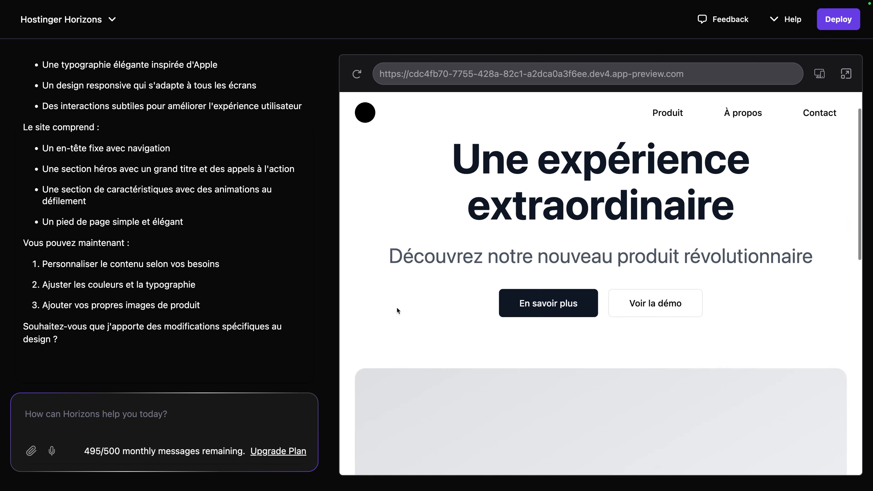
scroll(397, 307, down, 3)
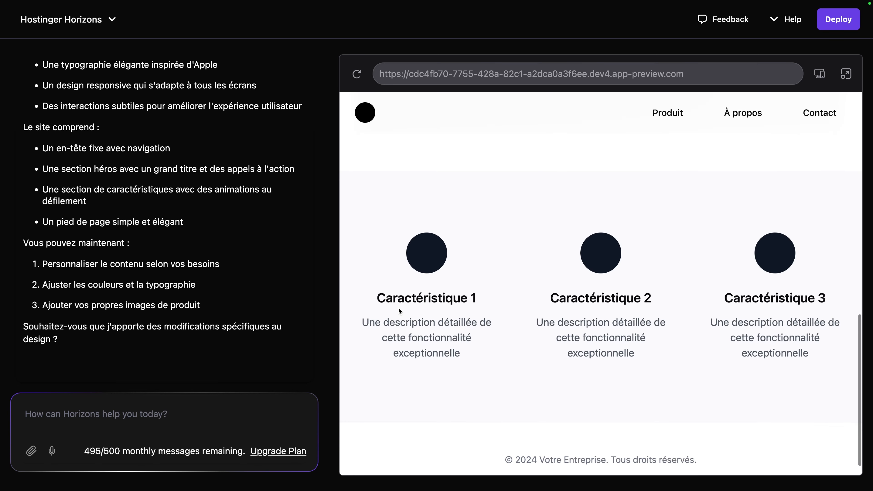
scroll(531, 385, up, 2)
scroll(522, 368, up, 10)
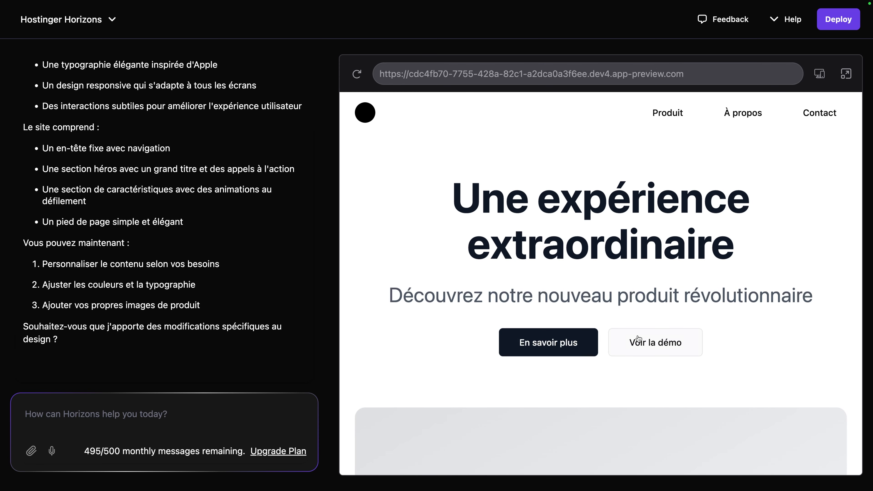
scroll(637, 339, down, 5)
scroll(638, 339, down, 5)
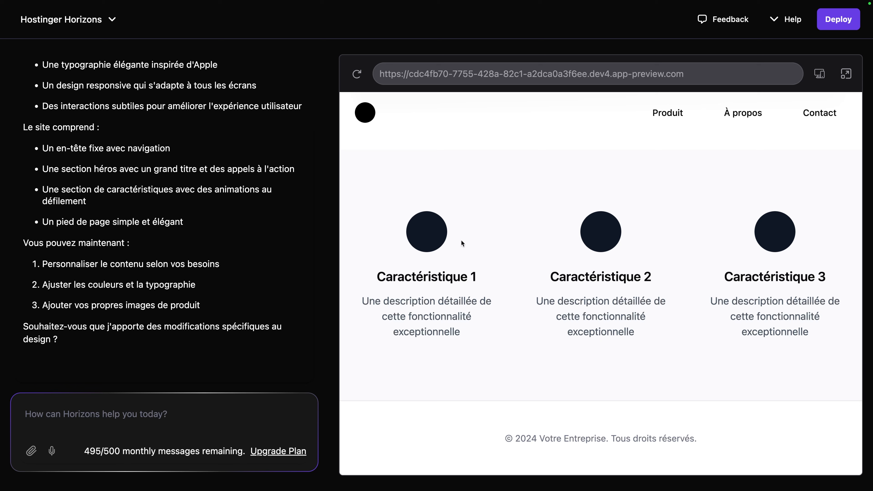
drag(801, 342, 329, 298)
click(419, 189)
scroll(468, 245, up, 10)
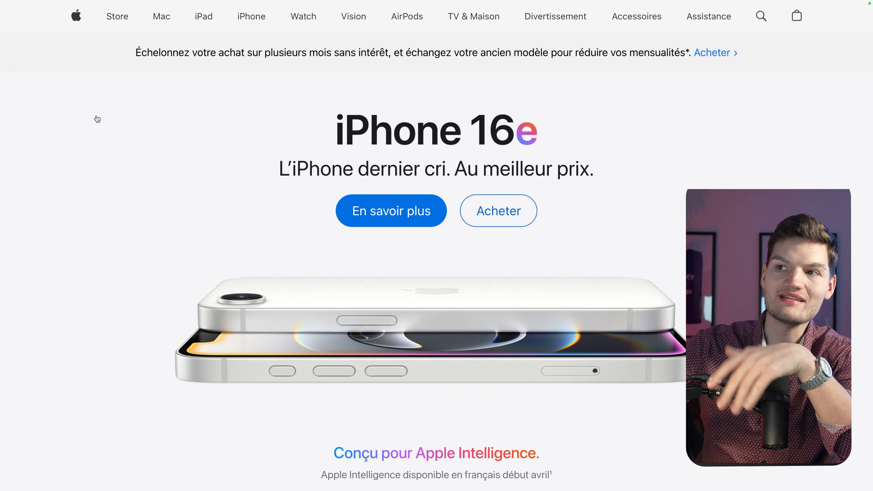
Step: Scroll through the Apple (France) iPhone 16e homepage as a design reference
scroll(96, 119, down, 15)
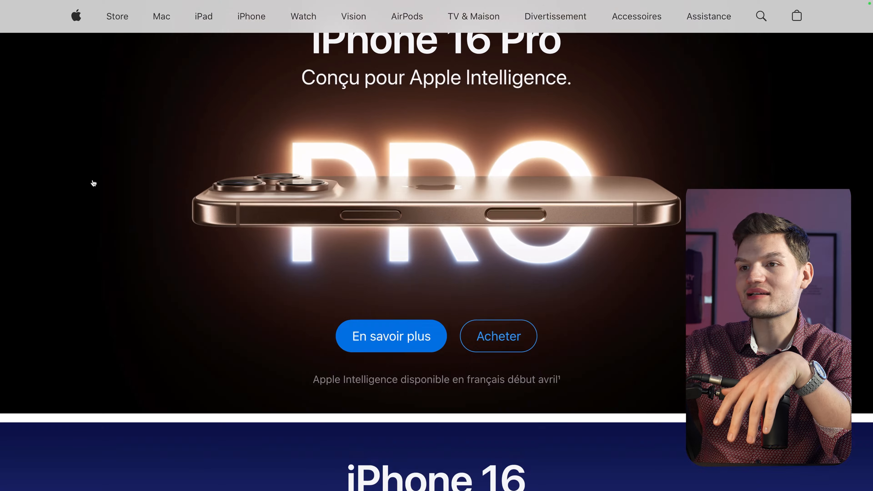
scroll(93, 183, down, 20)
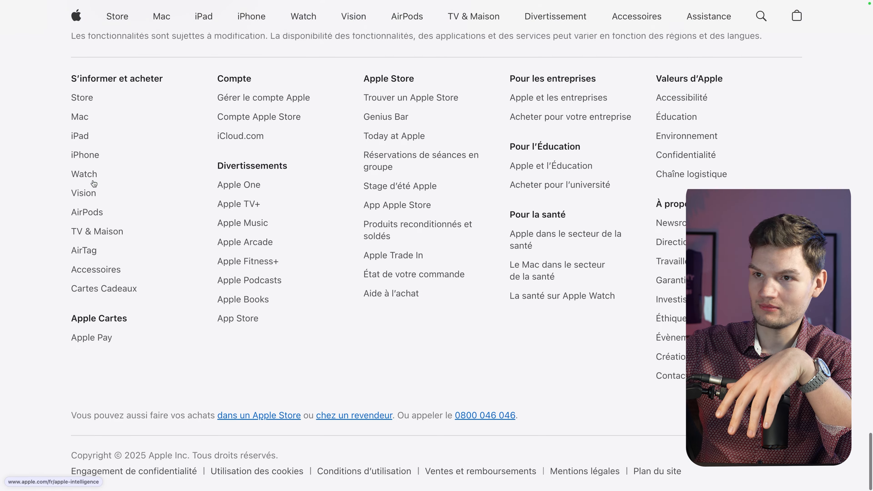
scroll(93, 183, up, 20)
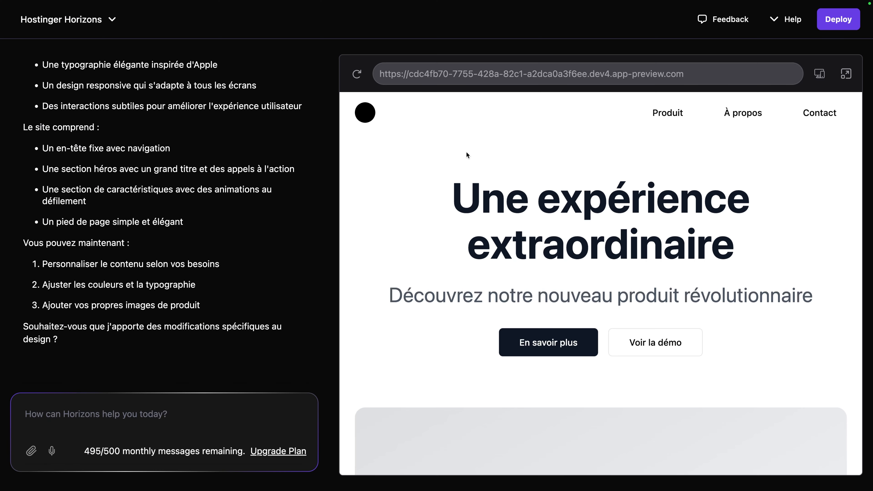
scroll(450, 165, down, 10)
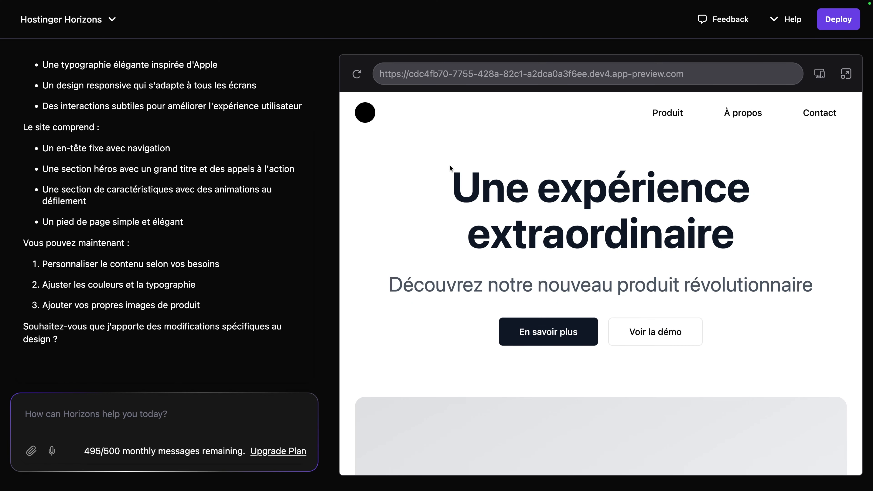
scroll(433, 190, up, 10)
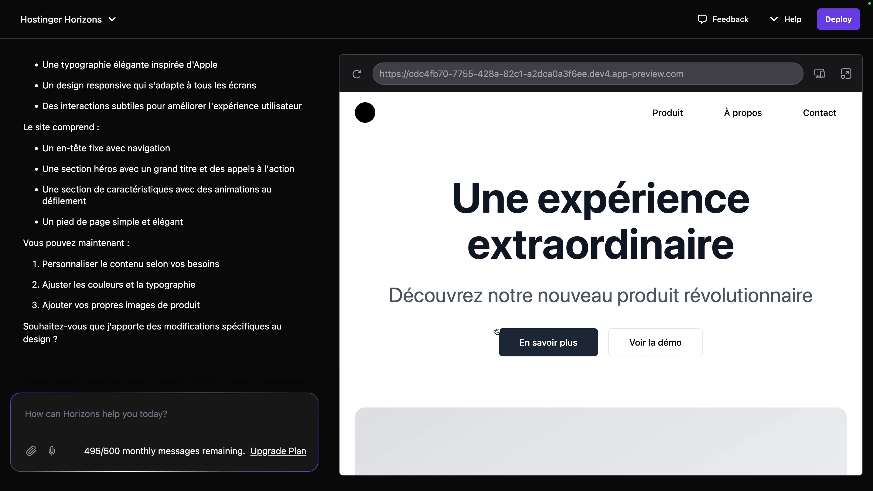
click(30, 81)
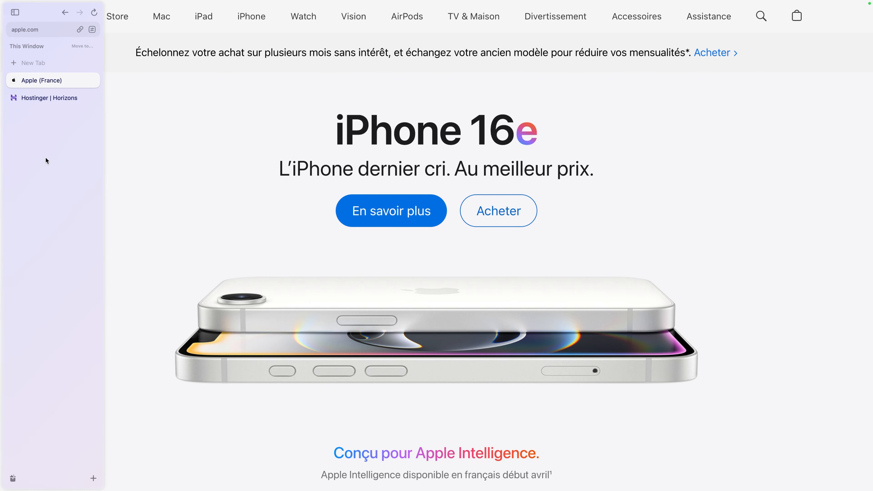
Step: Back in Horizons, review the rebuilt iPhone 15 Pro hero priced from 999 €
click(43, 97)
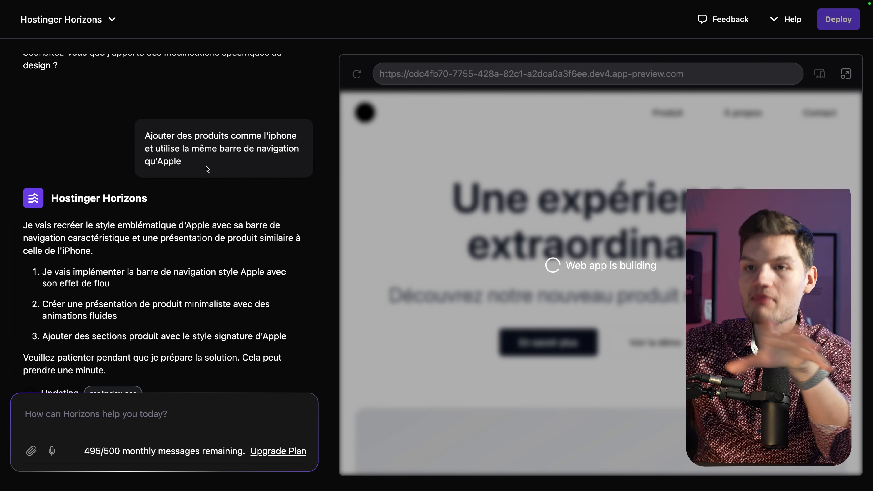
scroll(206, 165, down, 2)
scroll(224, 176, down, 2)
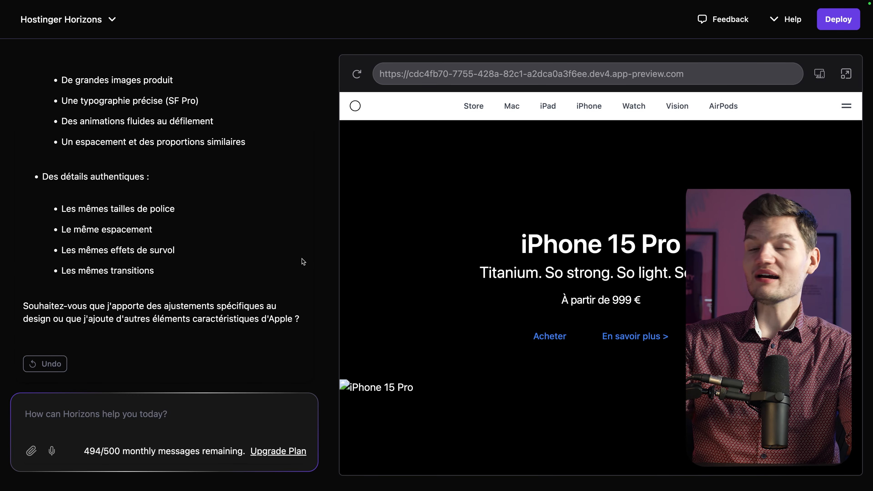
drag(519, 238, 669, 299)
click(524, 299)
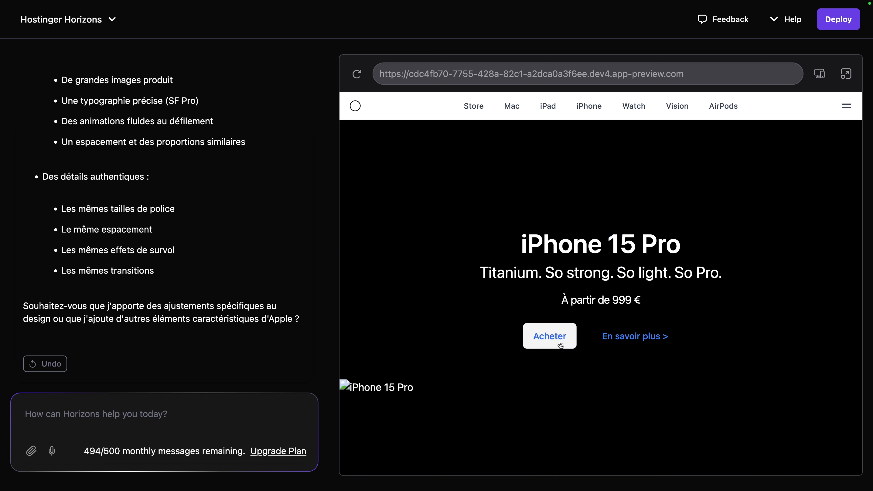
Step: Check the 799 € section and the footer's copyright and price footnotes
scroll(454, 248, down, 10)
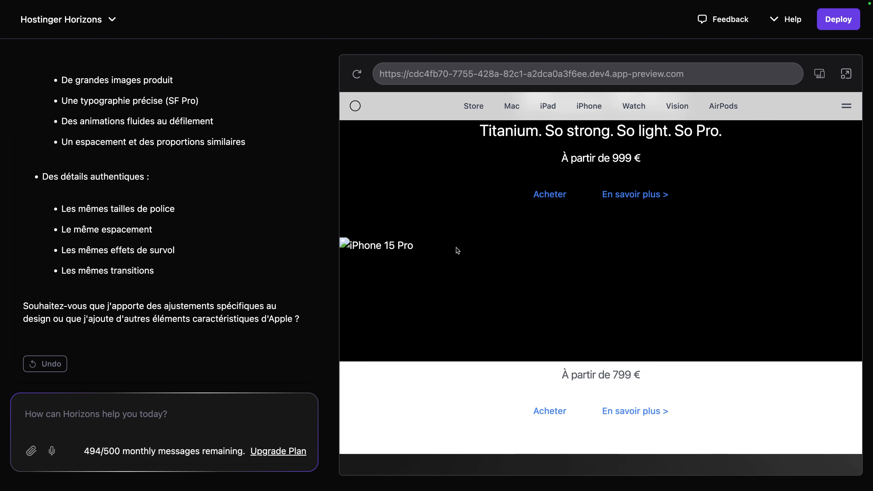
scroll(440, 211, up, 5)
scroll(503, 265, down, 6)
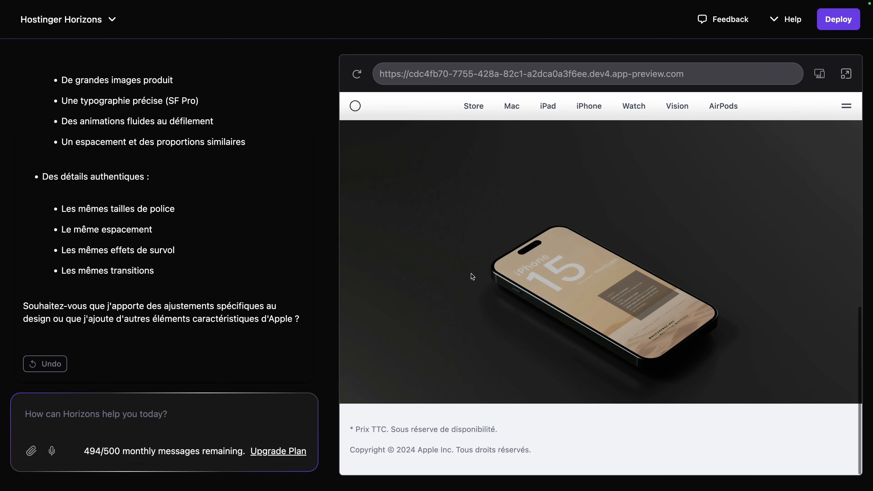
drag(579, 446, 335, 423)
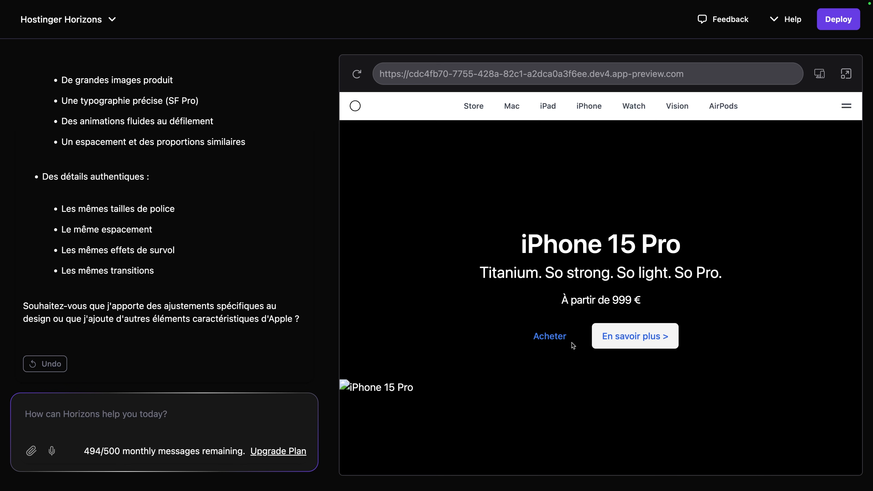
scroll(356, 385, down, 6)
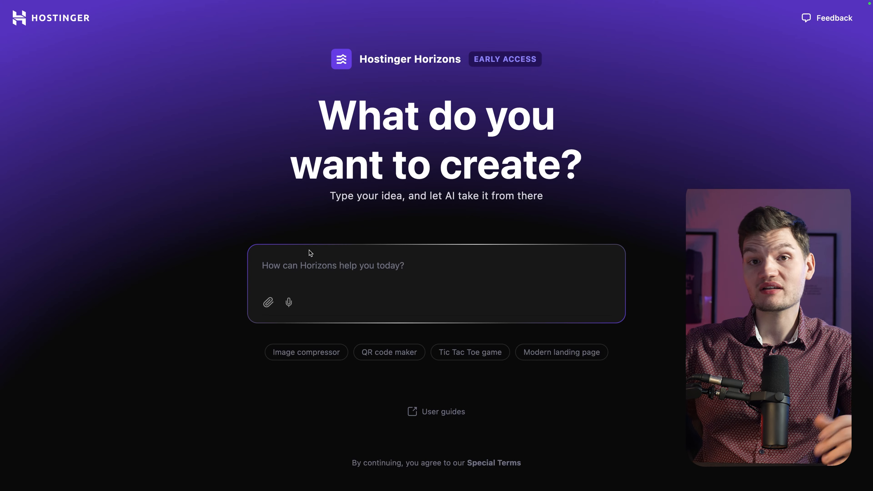
Step: Paste and submit the French Reddit-clone prompt with posts, votes, accounts, subreddits and moderator roles
text(Un site communautaire avec des posts, des votes et un design moderne. Crée un clone de Reddit avec des comptes utilisateurs ainsi que des subreddits avec des systèmes rôles administrateurs modérateurs.)
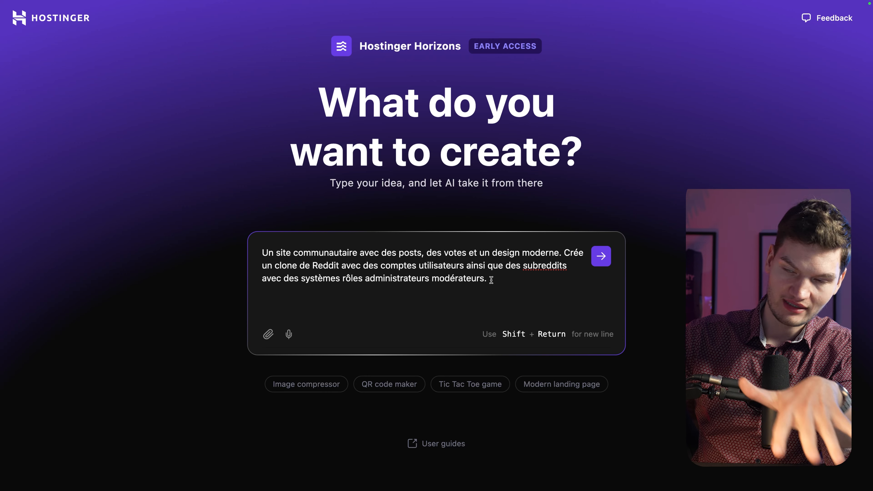
key(Return)
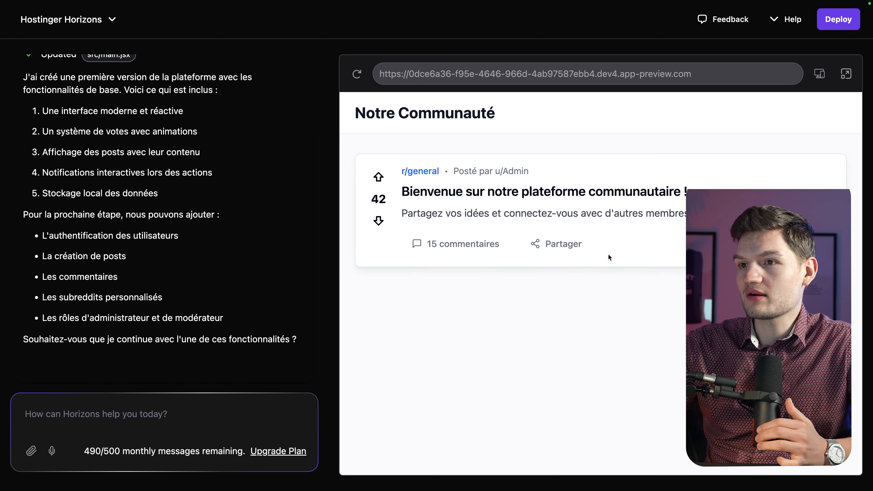
Step: Test down- and upvoting the r/general welcome post, leaving it upvoted to 45
click(378, 221)
click(376, 181)
click(380, 221)
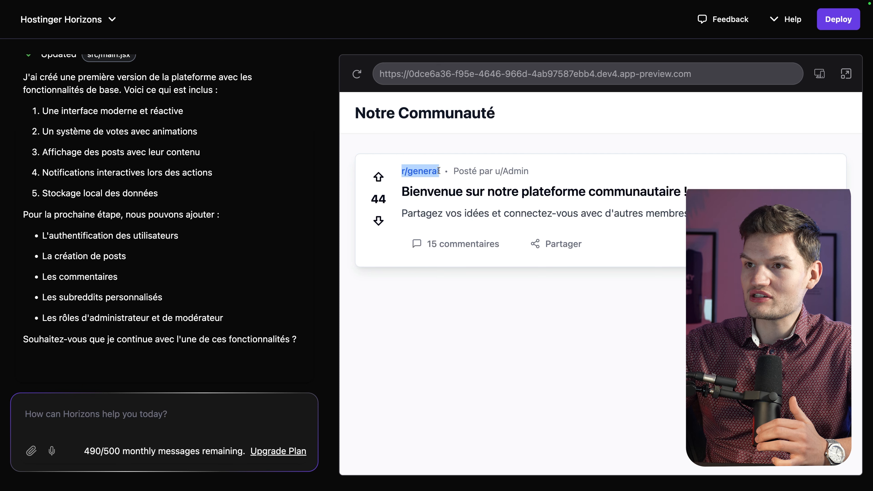
drag(493, 175, 559, 169)
click(581, 168)
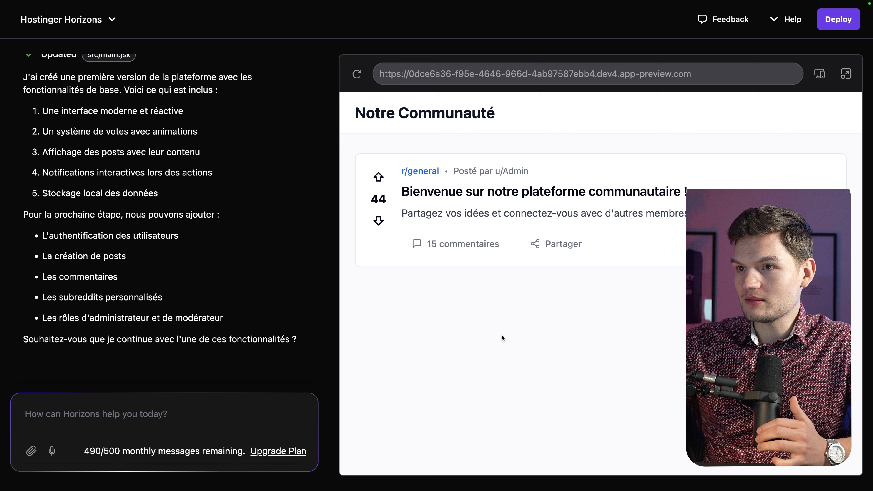
click(378, 177)
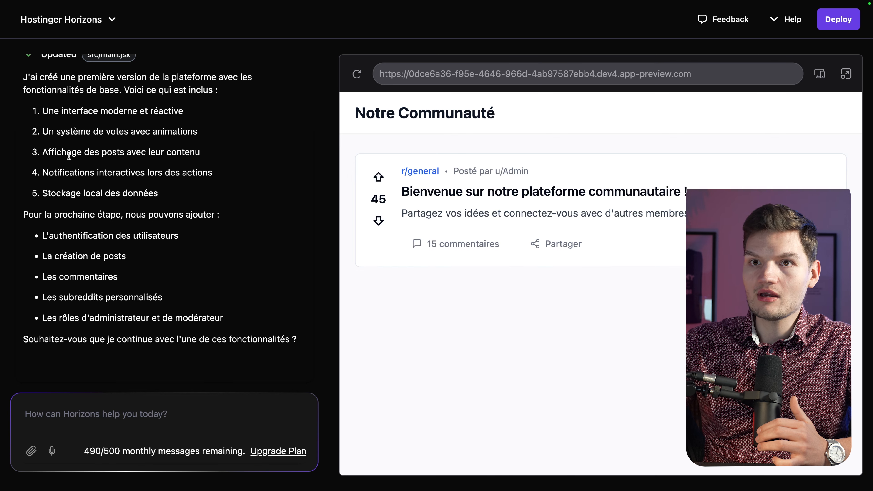
drag(41, 235, 235, 315)
click(250, 362)
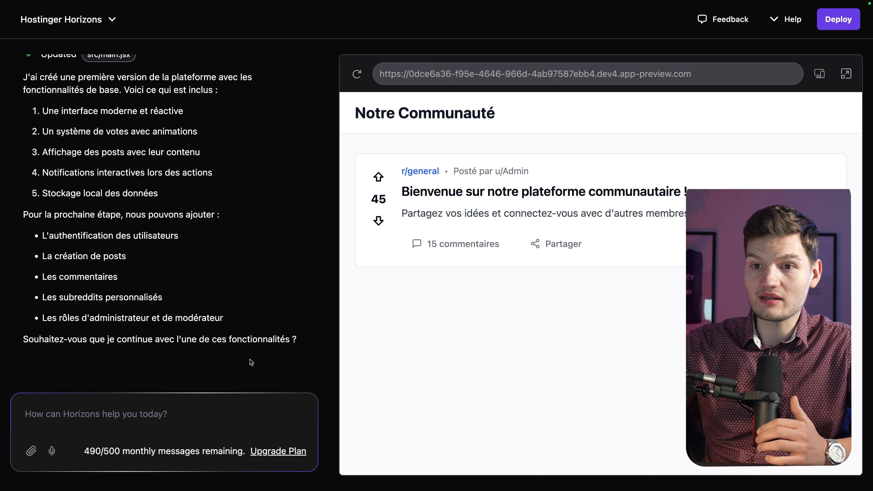
Step: Ask the AI to continue ('Continuer av…') with the next features, then request the runtime-error fix
click(193, 405)
text(COntinuer avec les fonctio)
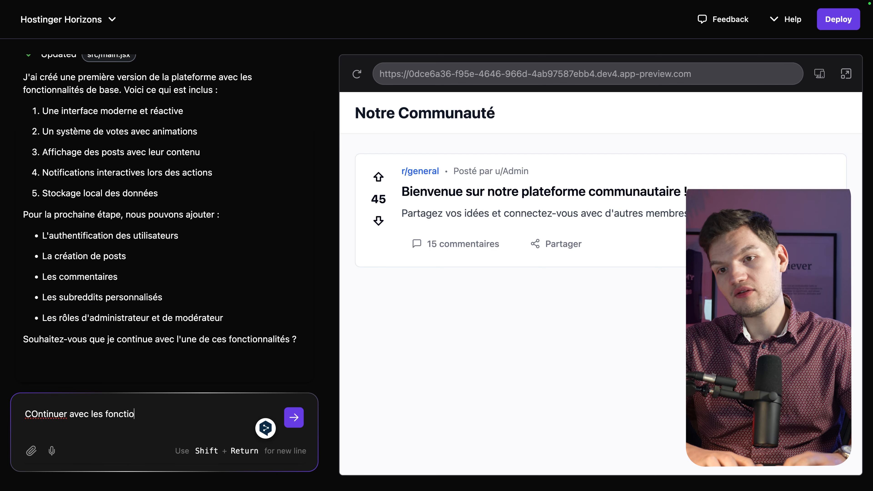
key(Return)
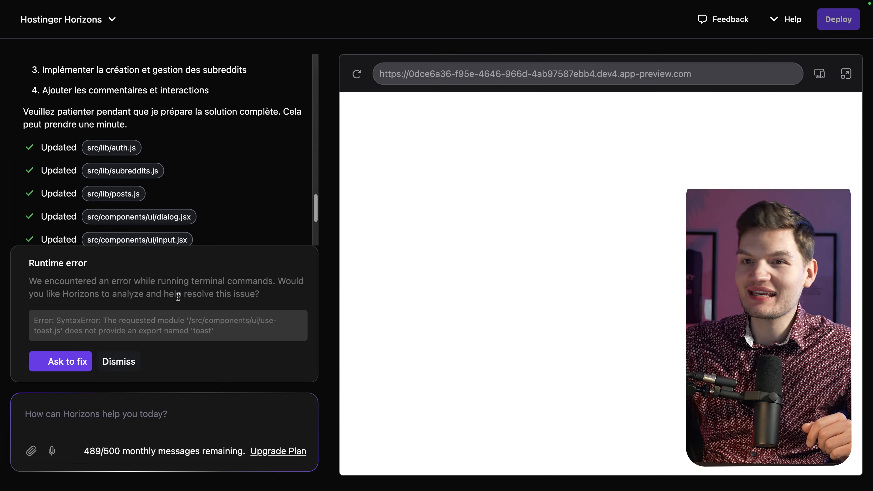
click(91, 361)
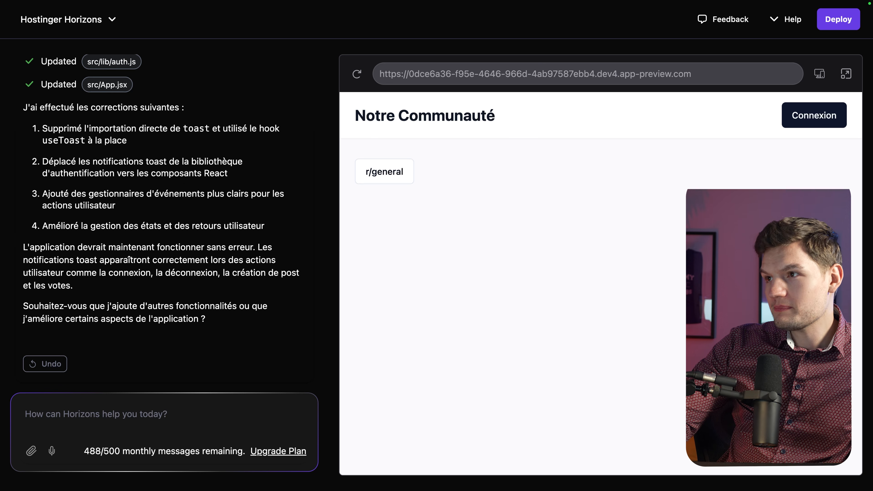
Step: Sign up a new account with a username and password, then open the r/general feed
click(836, 124)
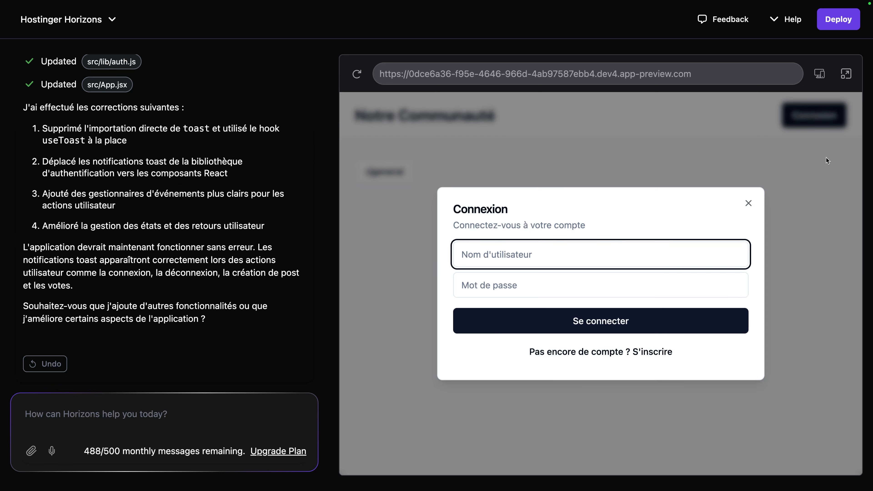
click(652, 352)
click(566, 256)
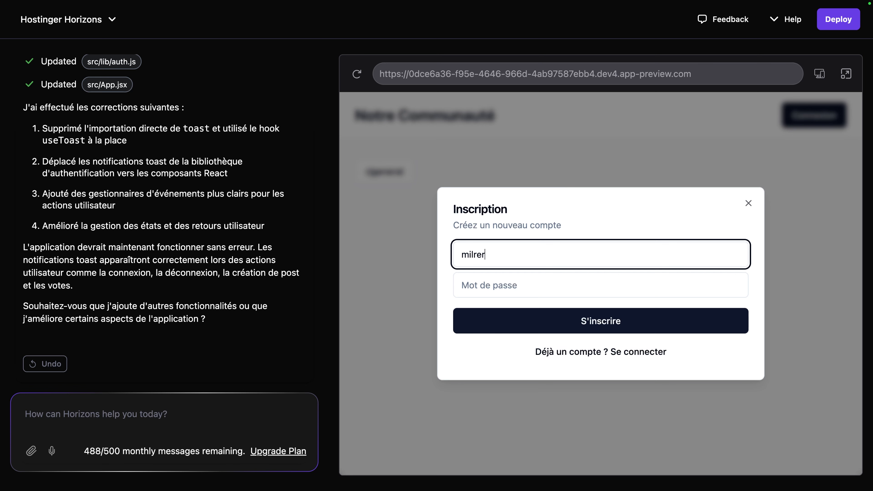
key(Tab)
text(••)
key(Return)
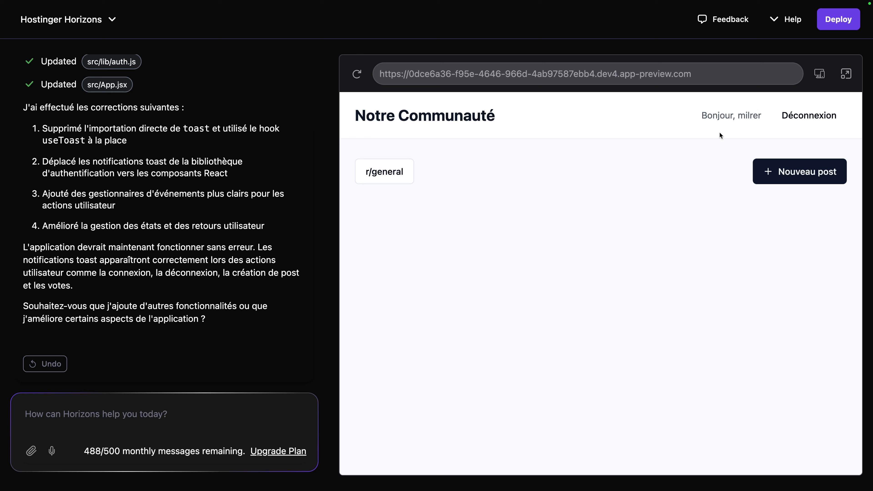
click(402, 174)
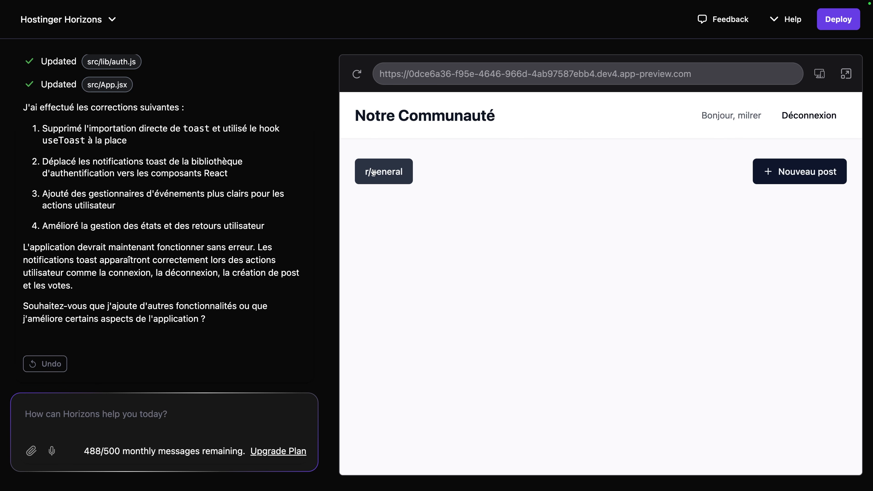
Step: Publish a new post titled 'Test' with content 'Hey <b>test</b>'
click(764, 172)
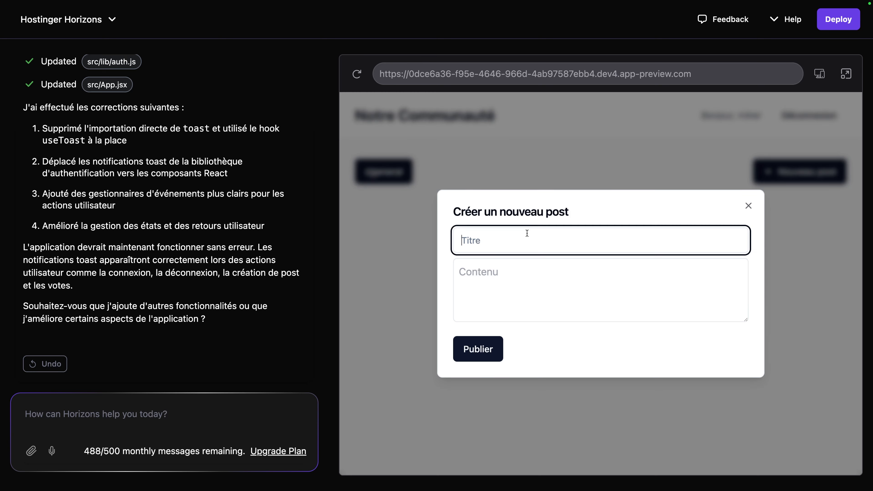
text(Test)
key(Tab)
text(Hey)
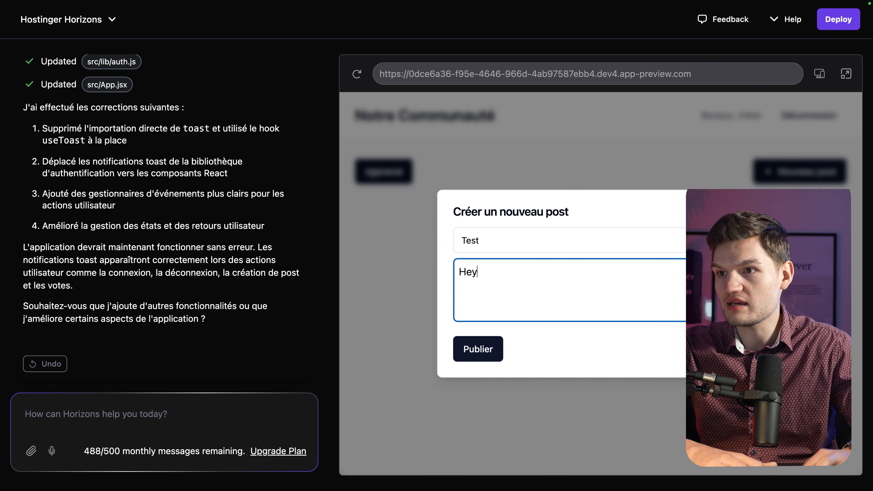
text( <b>testw)
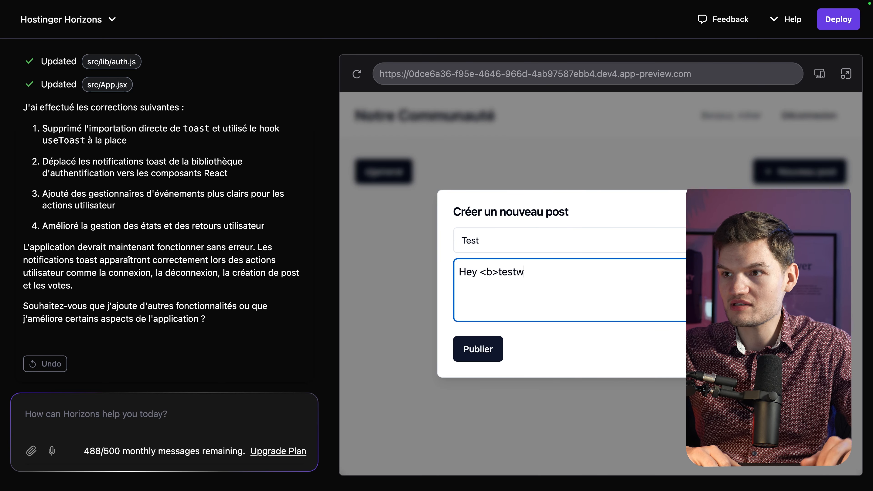
key(BackSpace)
text(</b>)
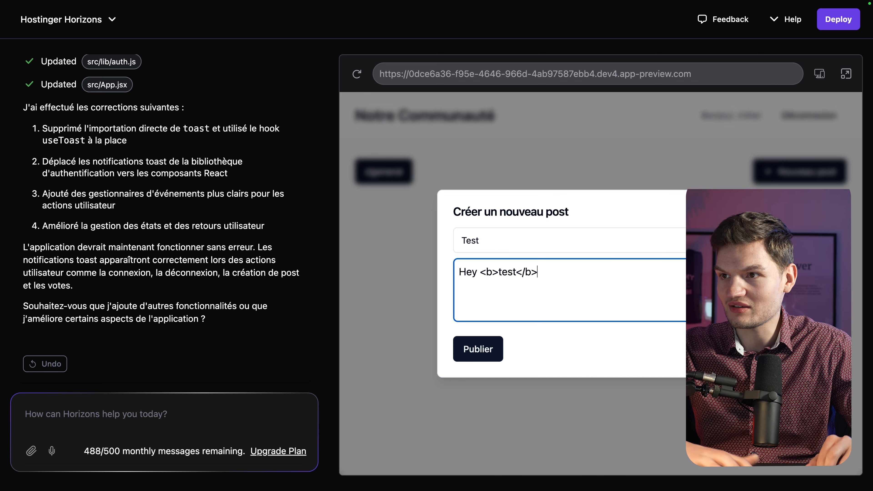
click(475, 350)
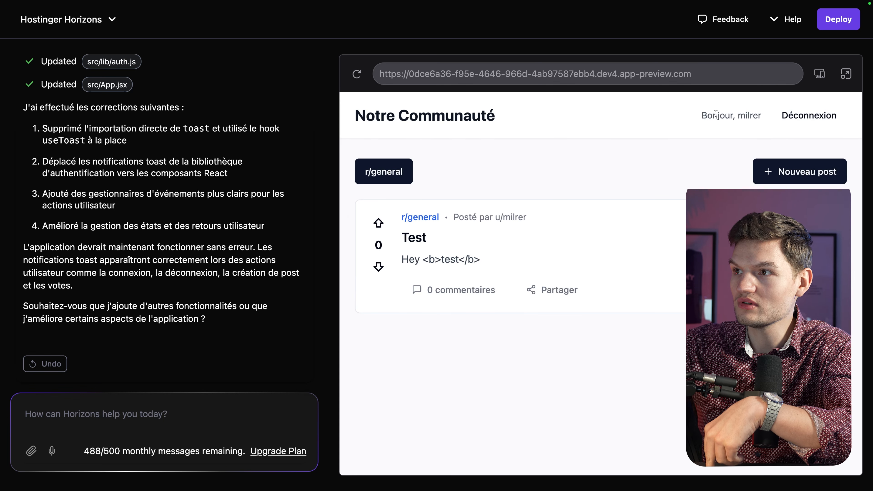
Step: Reload the preview to confirm the Test post now shows a score of 1
click(358, 73)
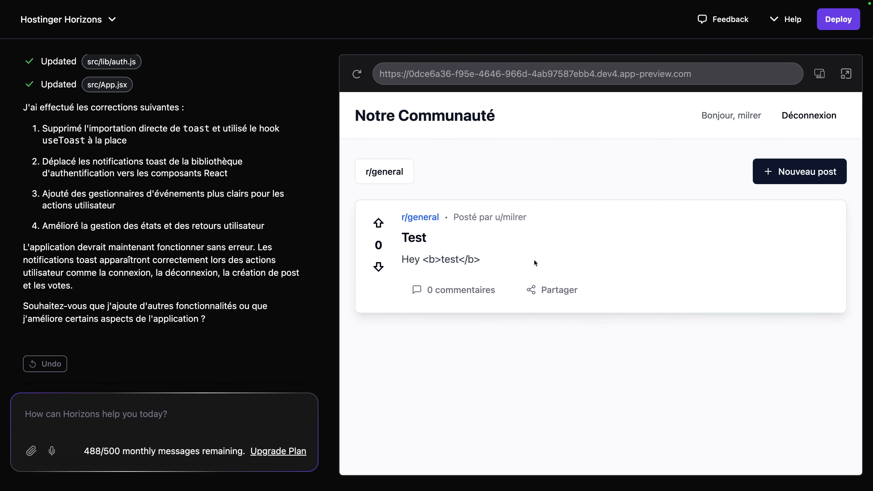
drag(670, 281, 406, 215)
click(541, 171)
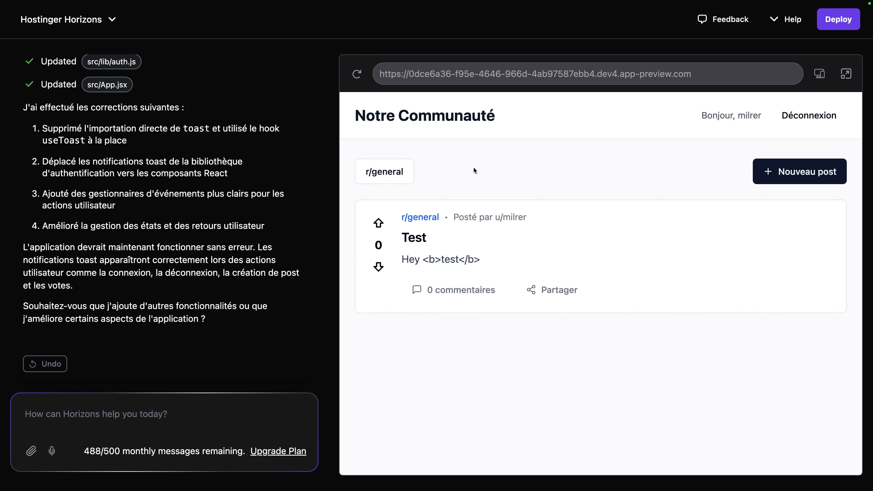
scroll(233, 293, up, 5)
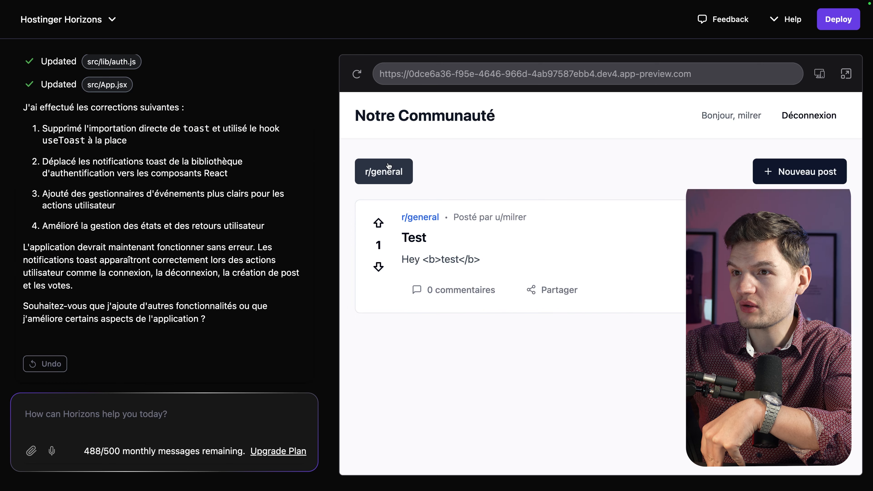
click(357, 74)
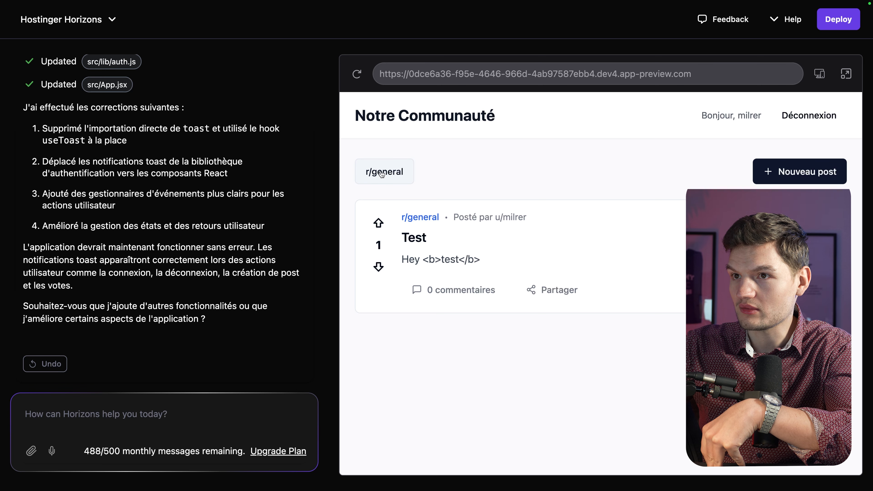
click(124, 427)
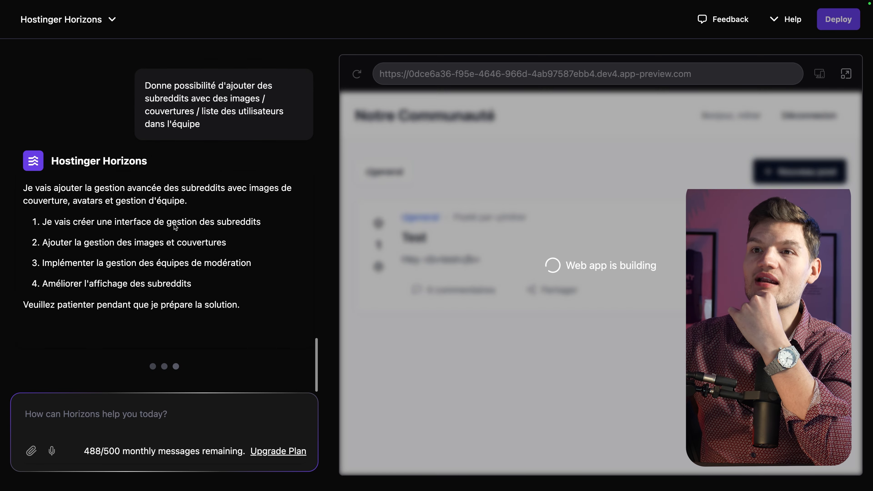
Step: Reload the preview to check the subreddit build, then start a follow-up prompt to fix the blank page
scroll(188, 200, up, 3)
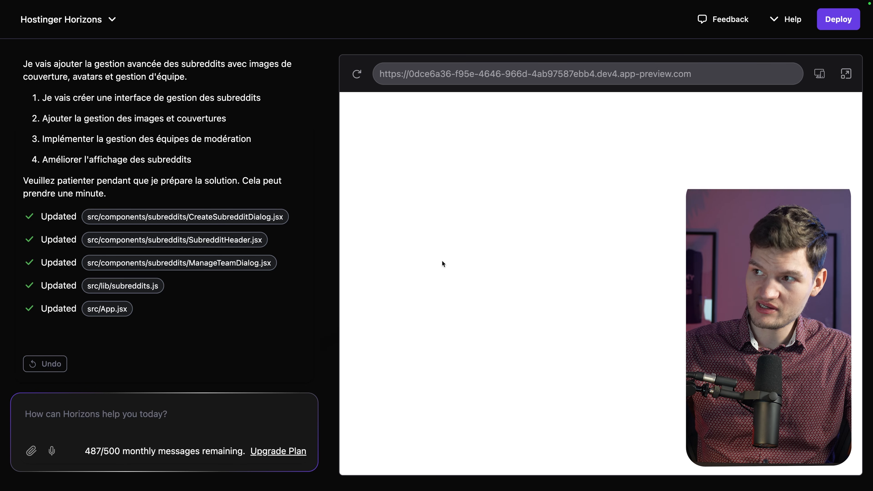
click(346, 81)
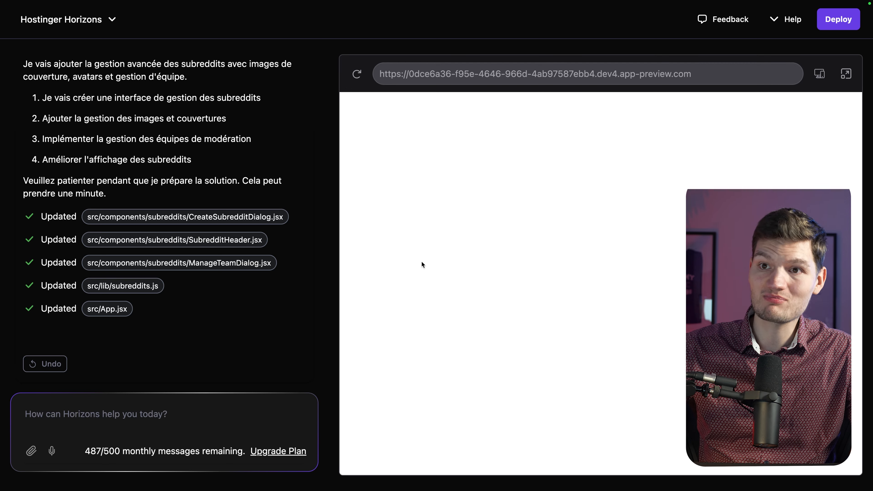
click(255, 400)
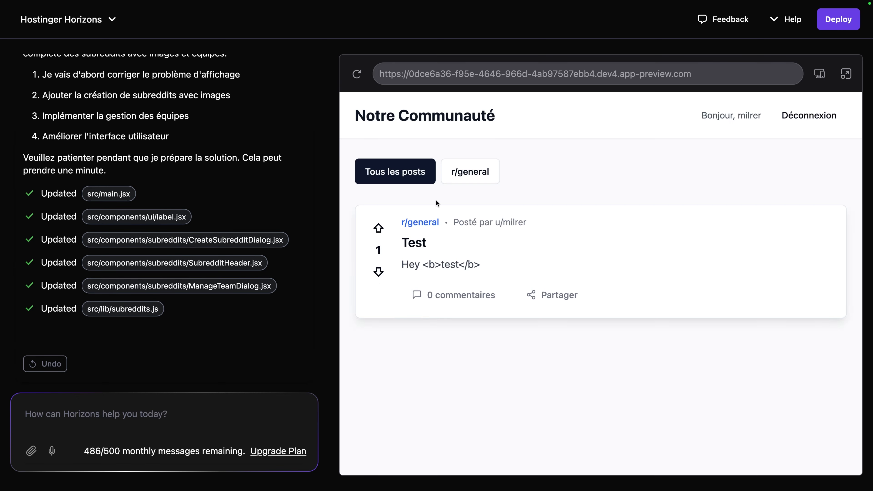
click(464, 173)
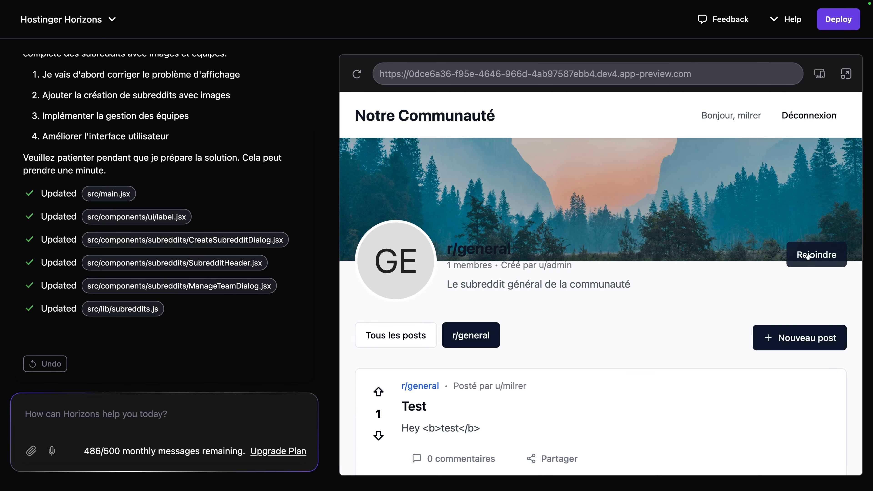
scroll(621, 285, down, 1)
scroll(620, 287, up, 1)
mouse_move(396, 260)
mouse_down()
mouse_move(428, 263)
mouse_move(409, 277)
mouse_move(390, 259)
mouse_up()
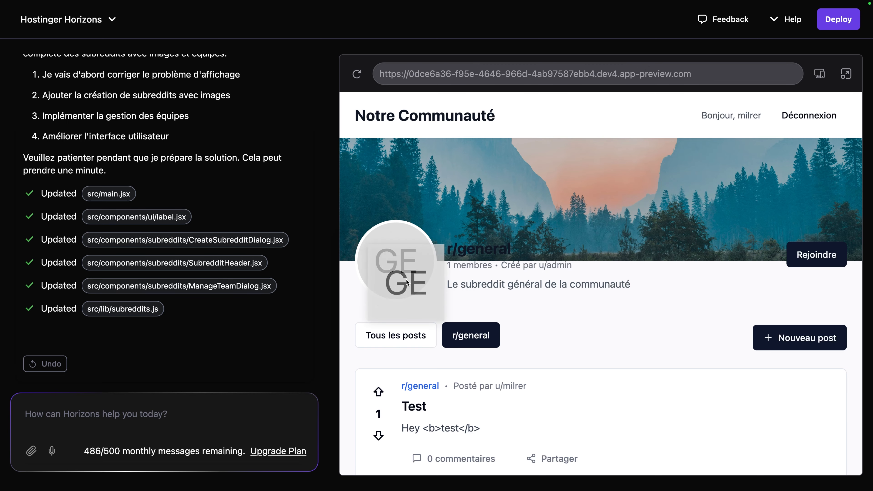
click(602, 293)
drag(474, 269, 528, 331)
click(526, 333)
click(396, 335)
click(469, 172)
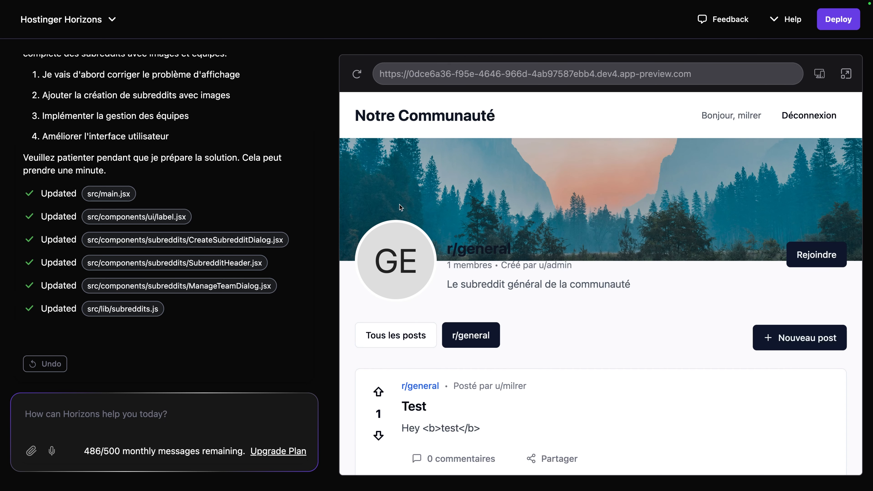
scroll(388, 303, down, 1)
double_click(412, 112)
click(539, 107)
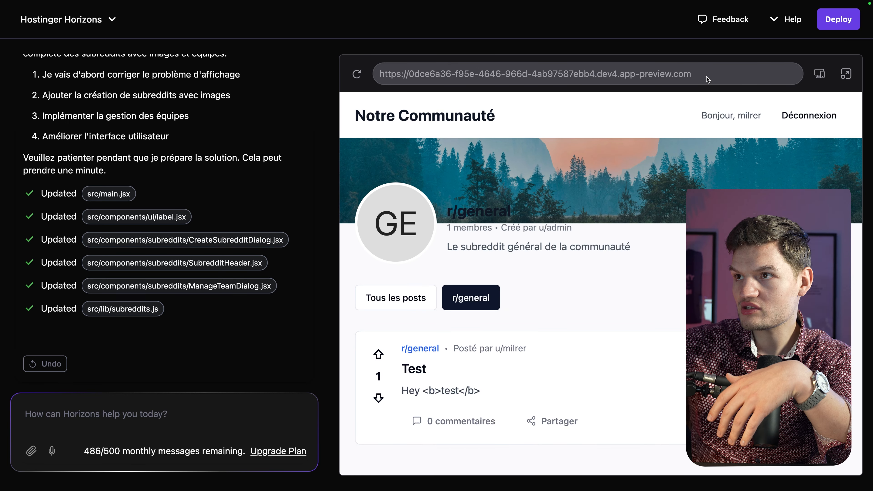
click(356, 66)
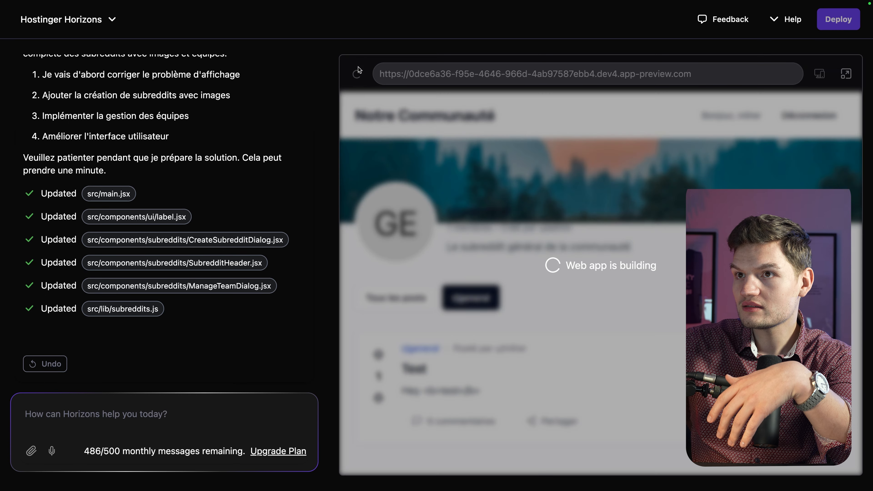